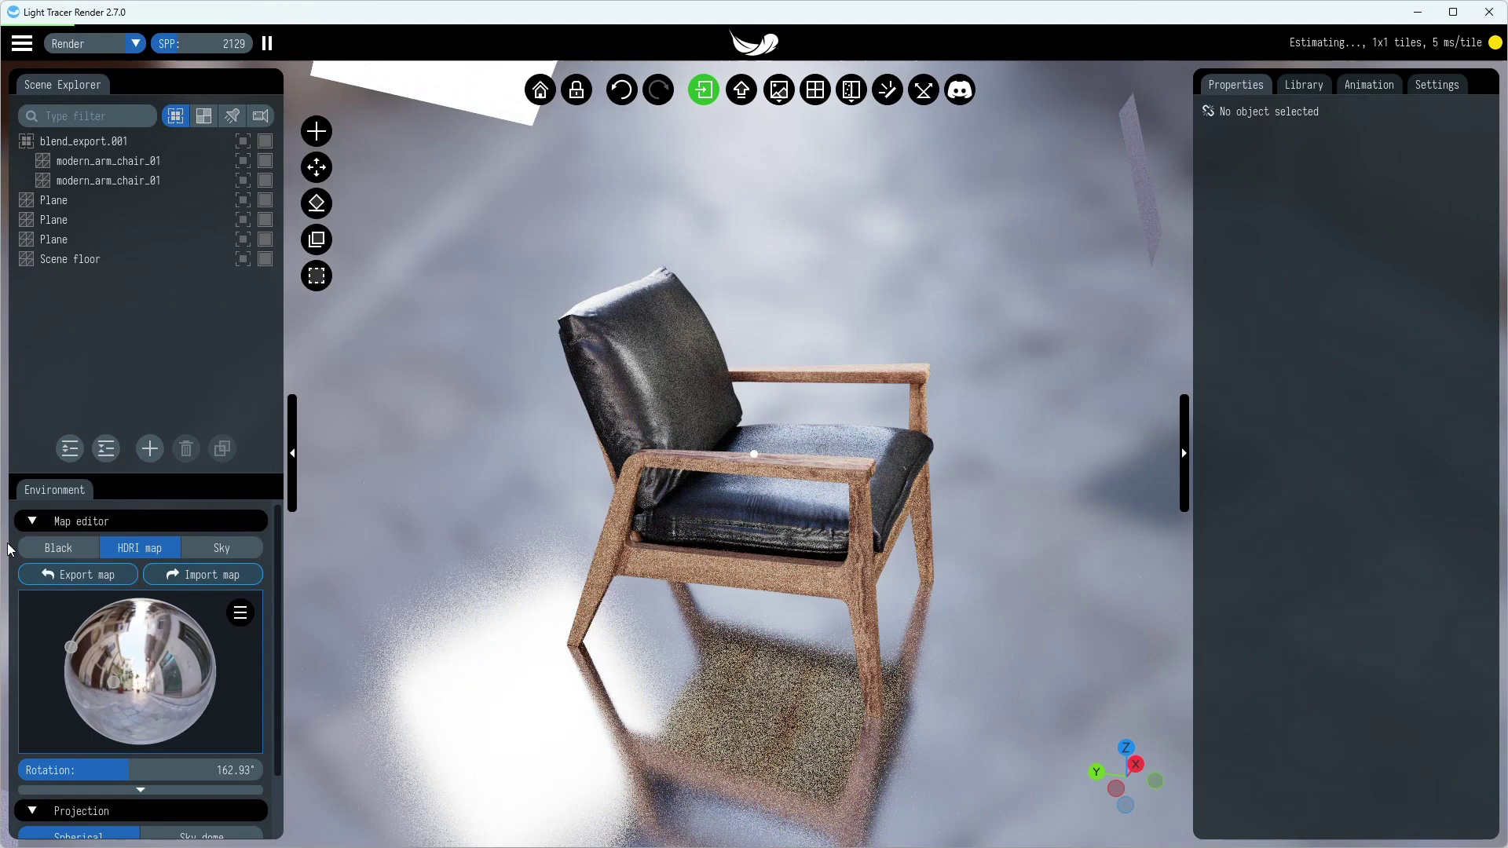
Step: Make the environment plain black and hide the third light plane from the camera
{"action": "left_click", "coordinate": [58, 548]}
{"action": "left_click_drag", "start_coordinate": [444, 617], "coordinate": [723, 610]}
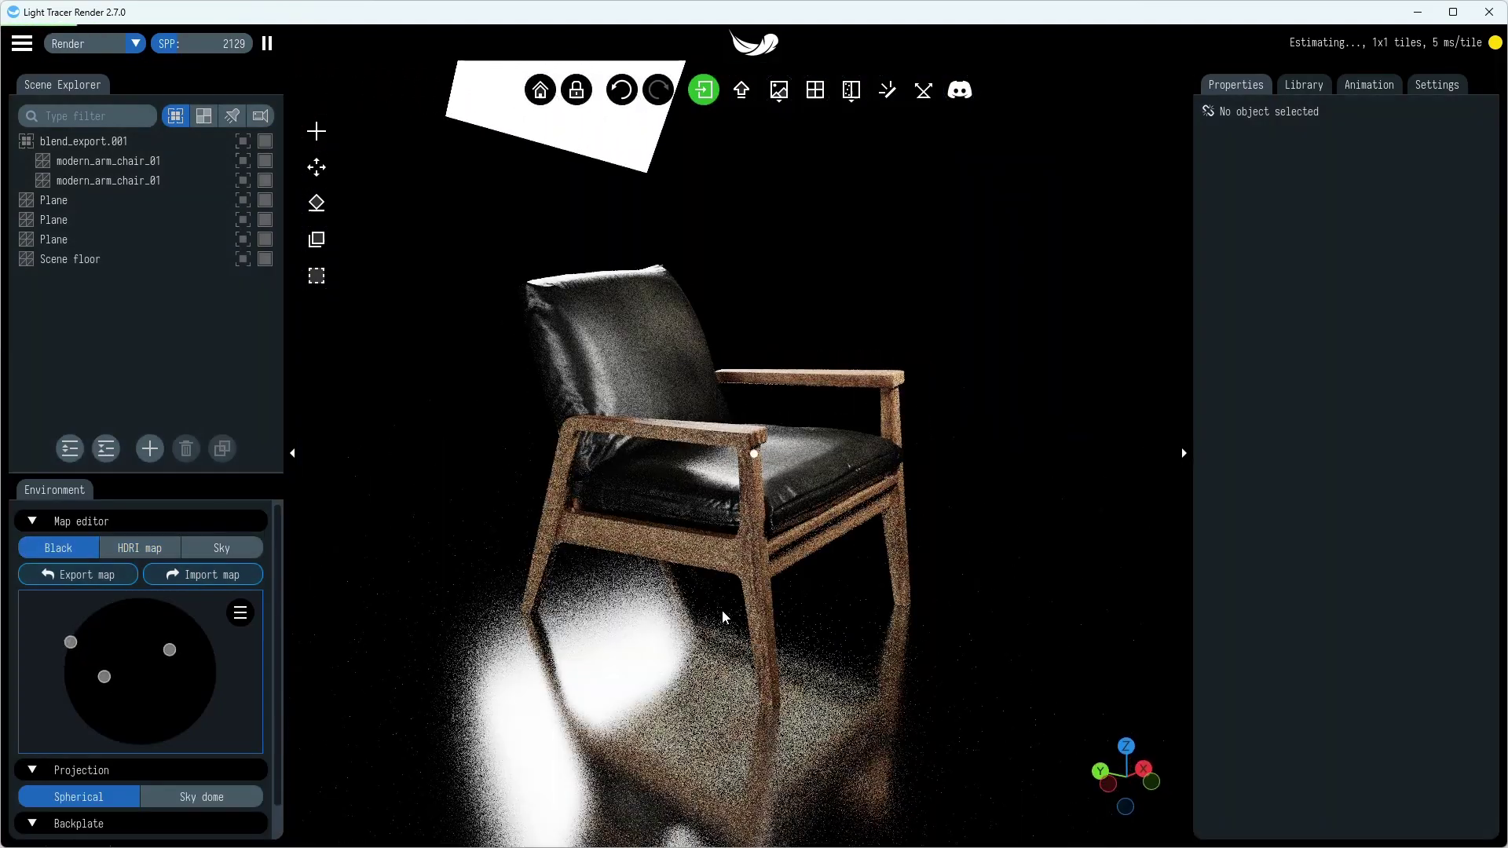
{"action": "left_click", "coordinate": [606, 145]}
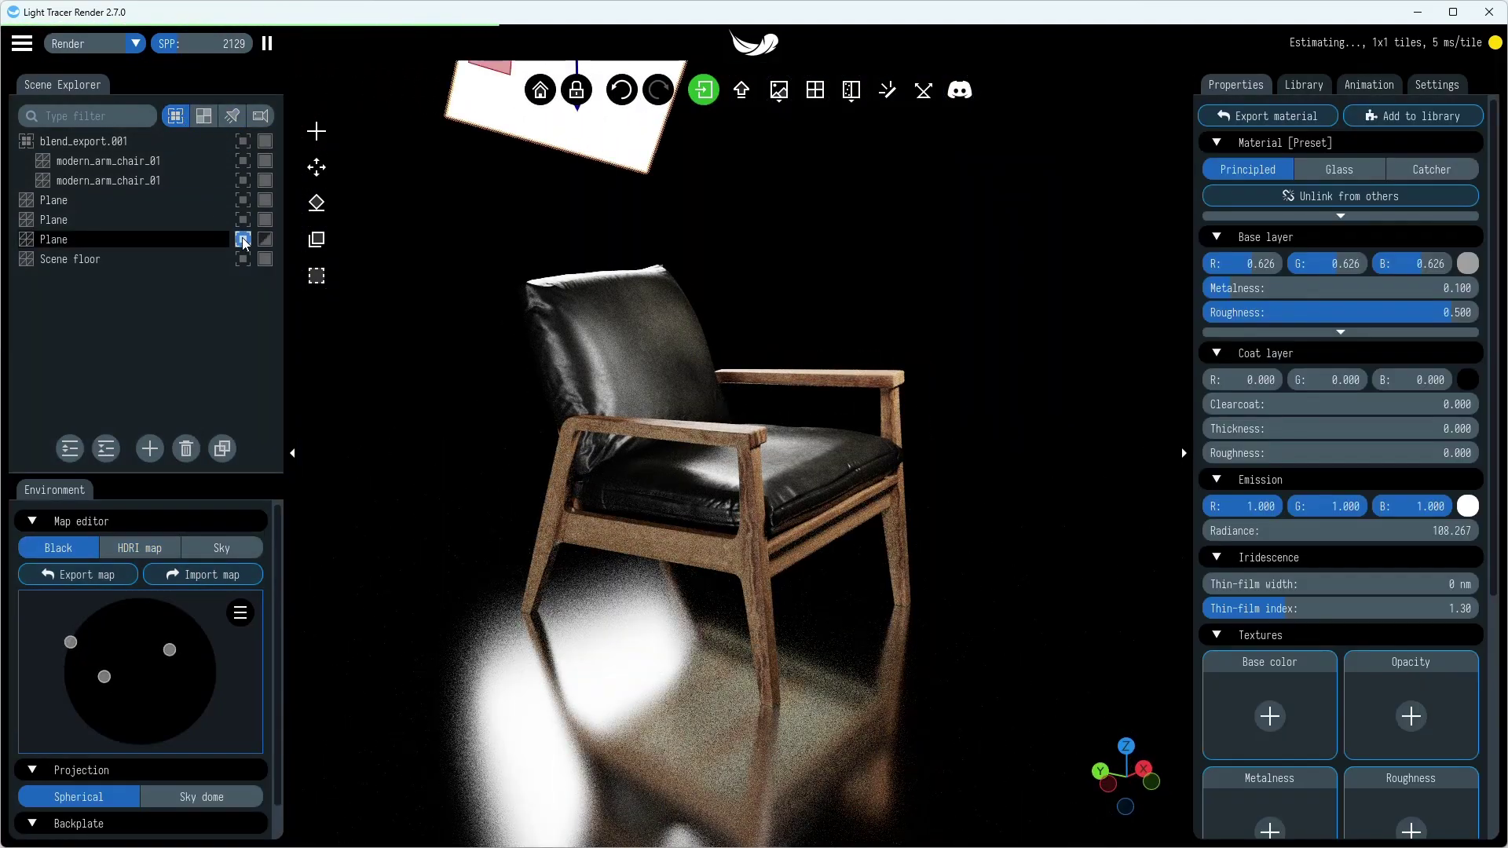
{"action": "left_click", "coordinate": [243, 239]}
{"action": "left_click", "coordinate": [859, 250]}
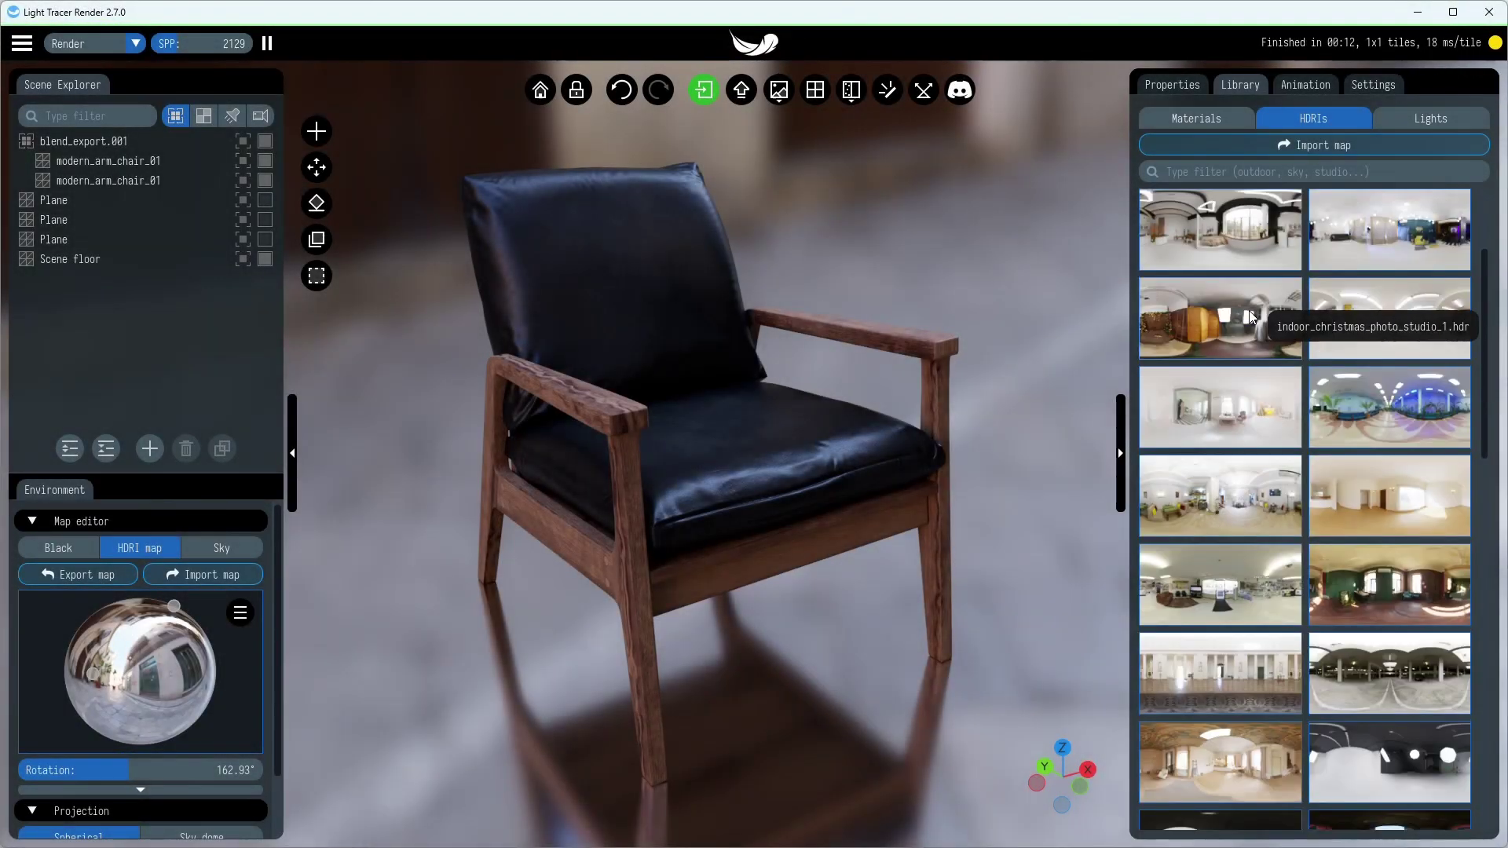
Step: Preview the leadenhall market, indoor studio, lebombo and christmas studio HDRIs, ending on a warm orange room
{"action": "scroll", "coordinate": [1250, 315], "scroll_direction": "down", "scroll_amount": 5}
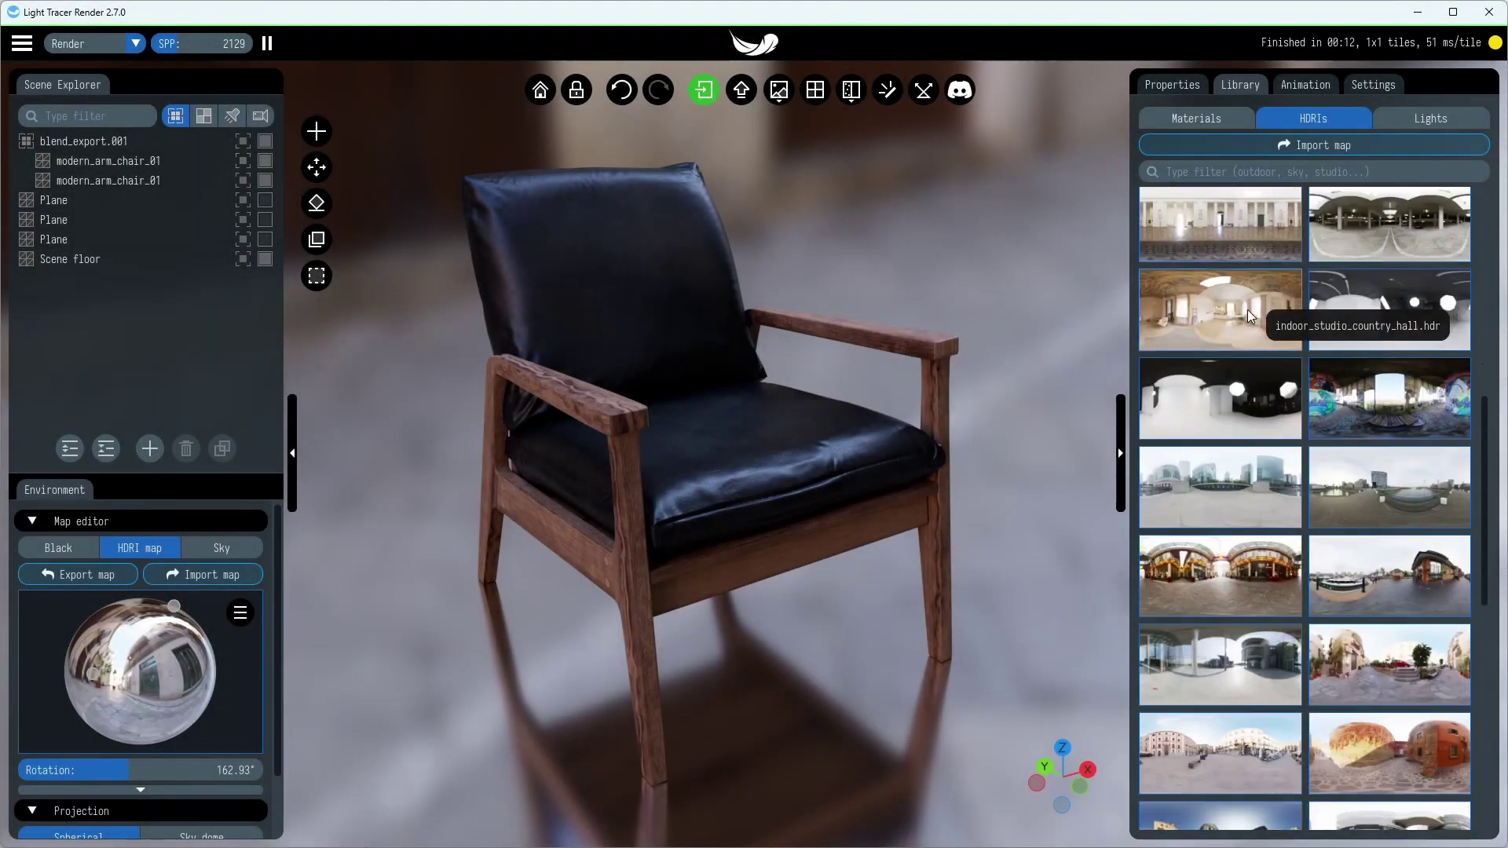
{"action": "scroll", "coordinate": [1249, 314], "scroll_direction": "down", "scroll_amount": 1}
{"action": "left_click", "coordinate": [1227, 470]}
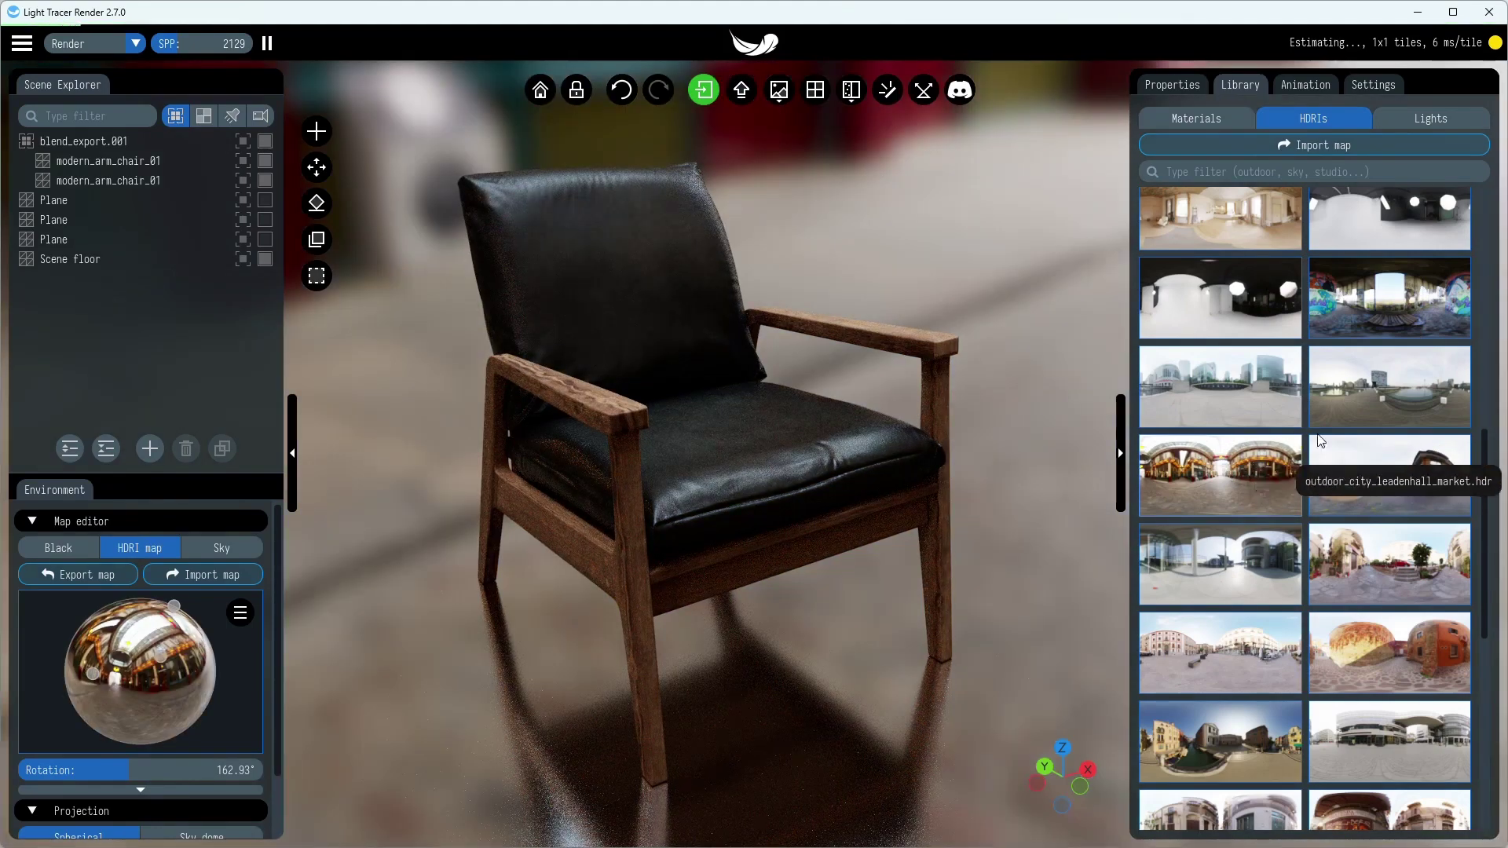
{"action": "left_click", "coordinate": [1386, 299]}
{"action": "scroll", "coordinate": [1382, 393], "scroll_direction": "up", "scroll_amount": 2}
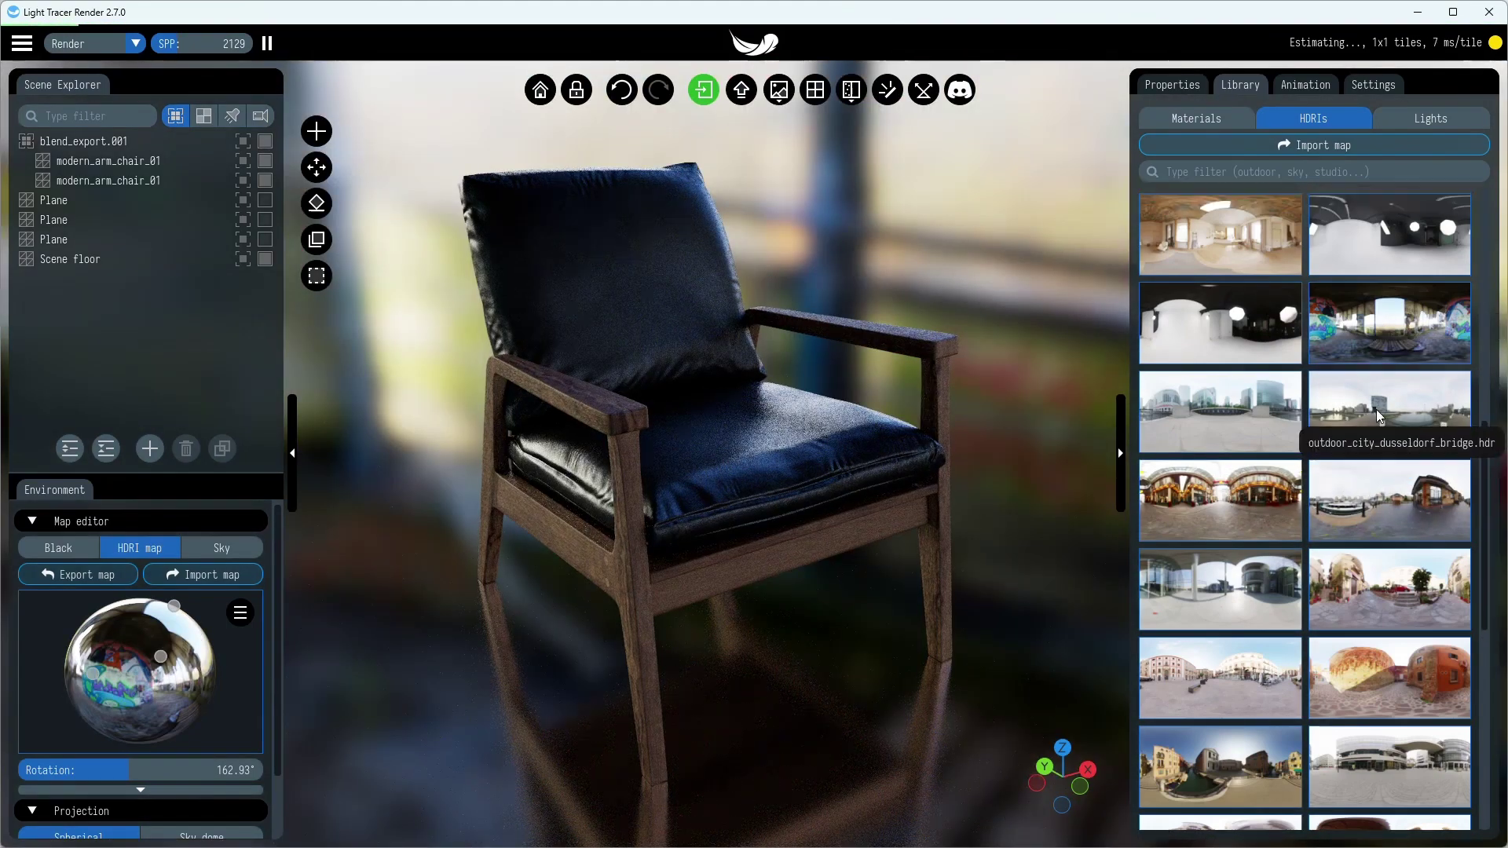
{"action": "left_click", "coordinate": [1391, 380]}
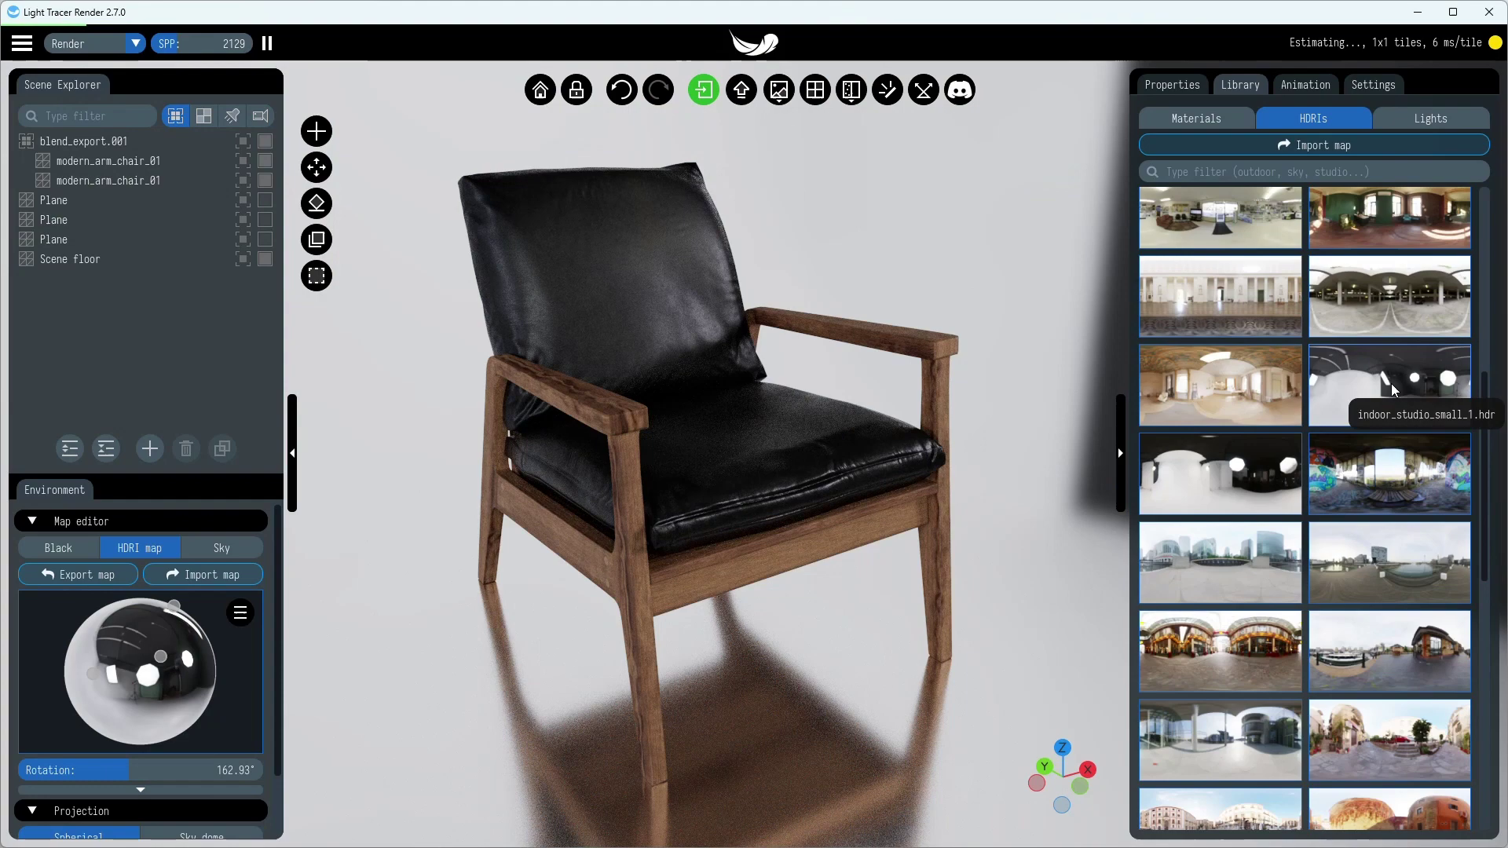
{"action": "scroll", "coordinate": [1392, 387], "scroll_direction": "up", "scroll_amount": 2}
{"action": "left_click", "coordinate": [1407, 315]}
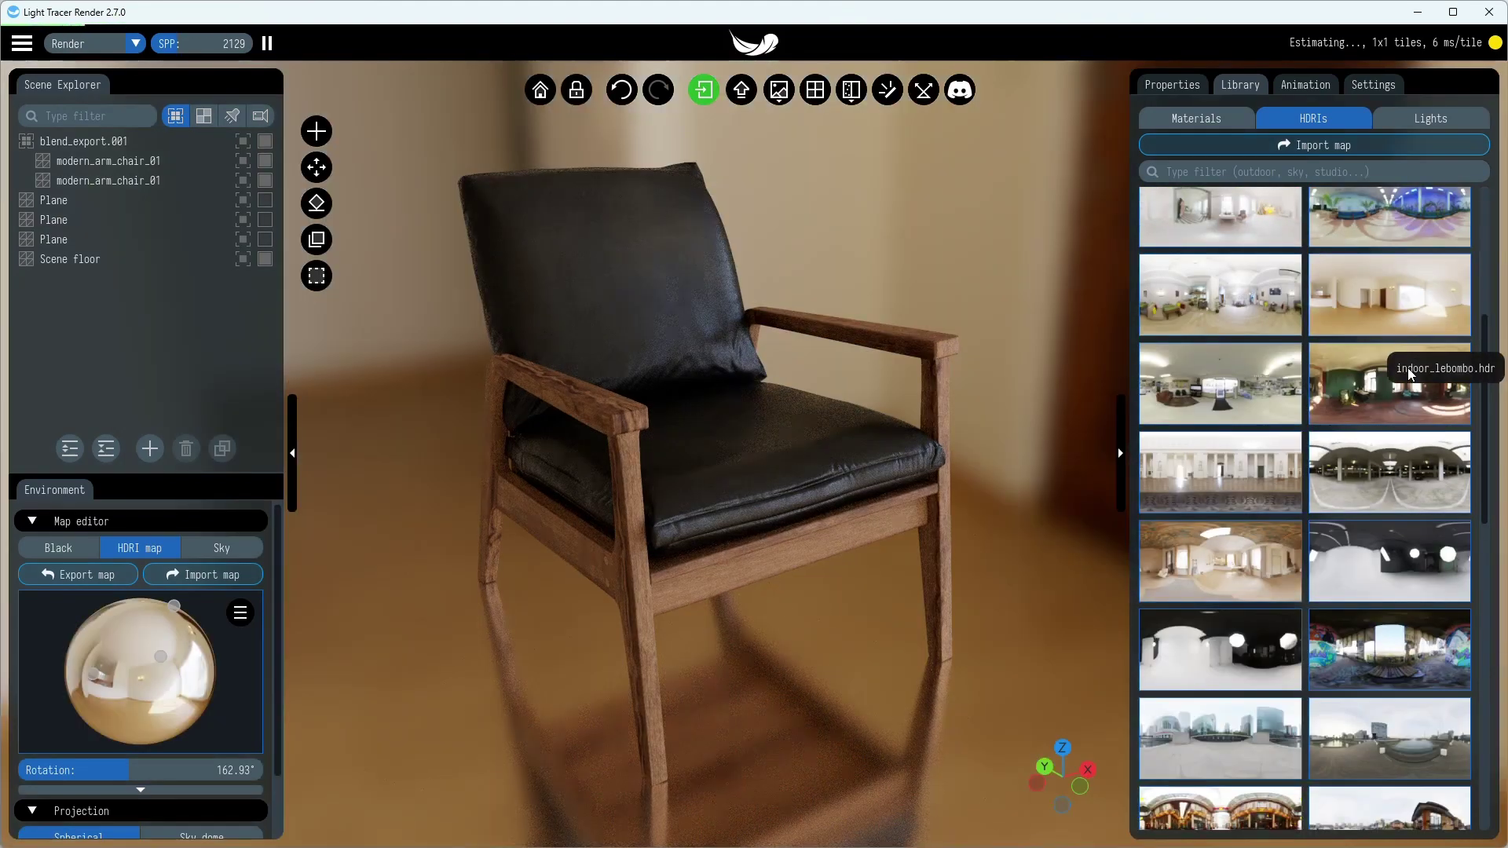
{"action": "scroll", "coordinate": [1407, 385], "scroll_direction": "up", "scroll_amount": 2}
{"action": "left_click", "coordinate": [1406, 303]}
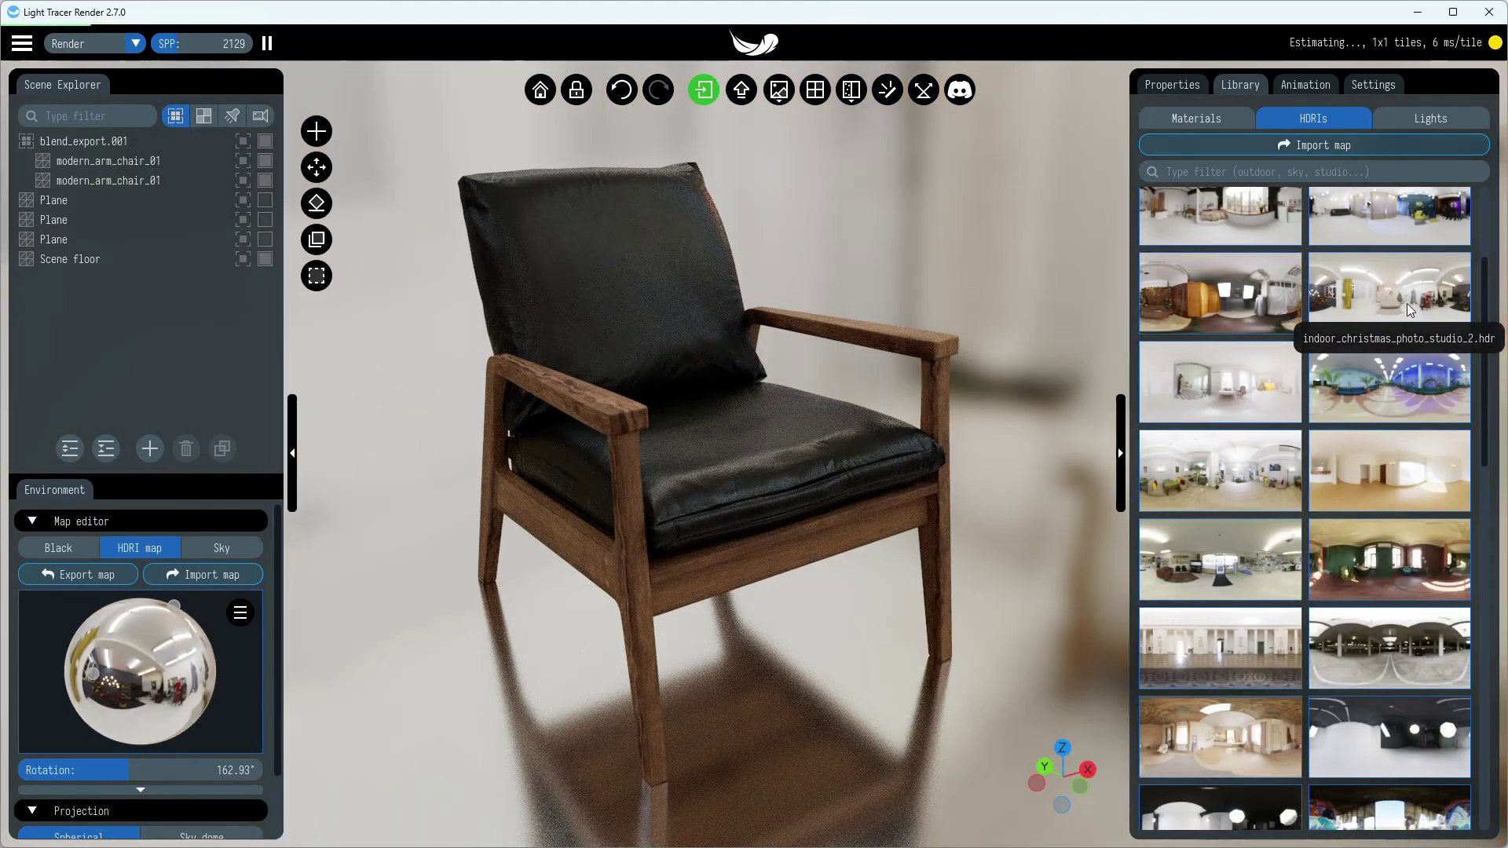
{"action": "scroll", "coordinate": [1403, 311], "scroll_direction": "up", "scroll_amount": 2}
{"action": "left_click", "coordinate": [1256, 380]}
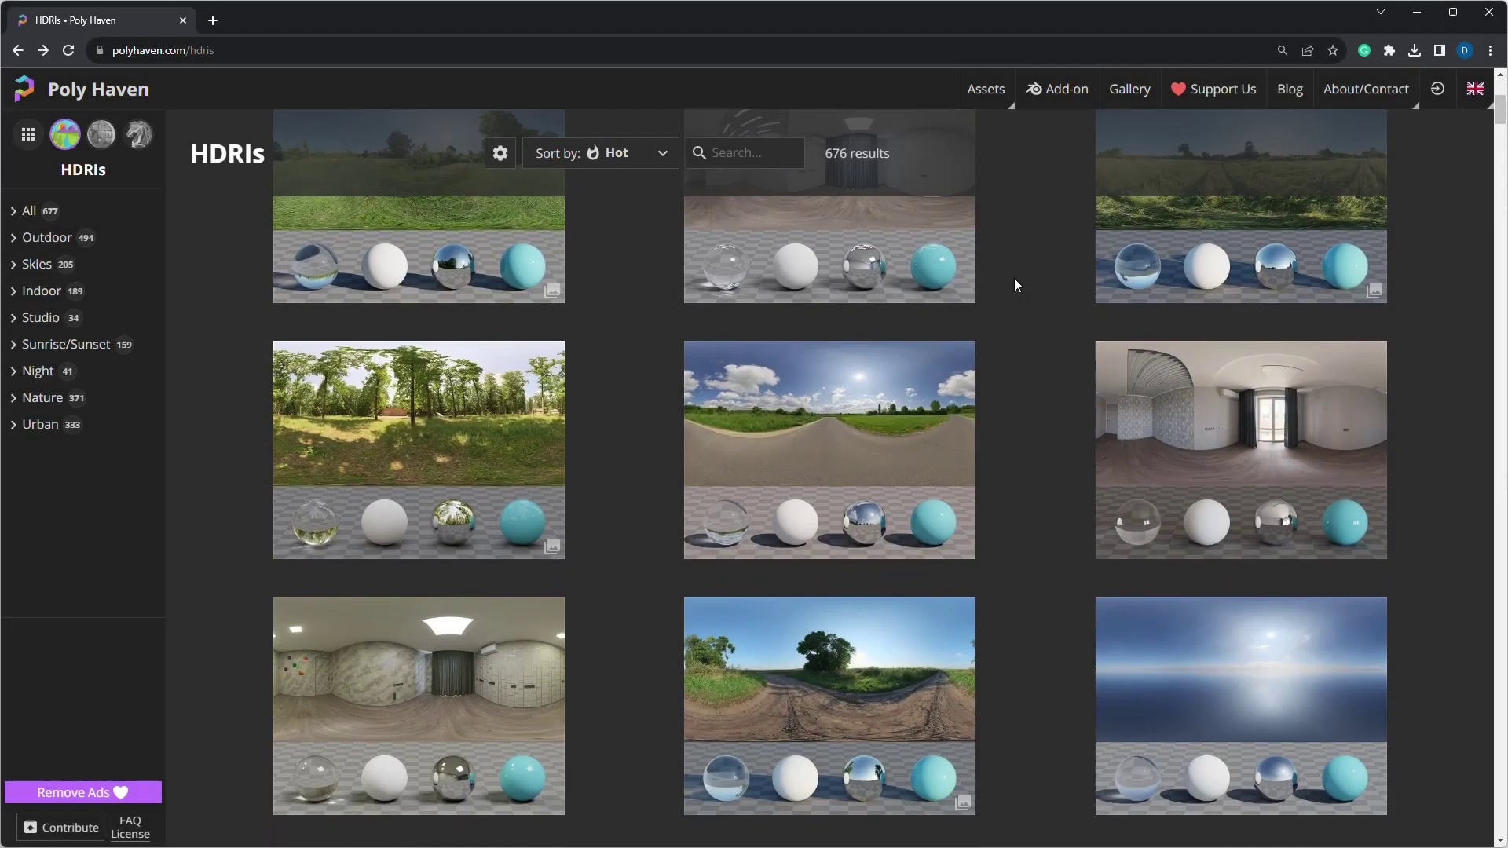
Step: Scroll Poly Haven's HDRI grid down to Blue Photo Studio and open its page
{"action": "scroll", "coordinate": [1014, 278], "scroll_direction": "down", "scroll_amount": 2}
{"action": "scroll", "coordinate": [1014, 279], "scroll_direction": "down", "scroll_amount": 9}
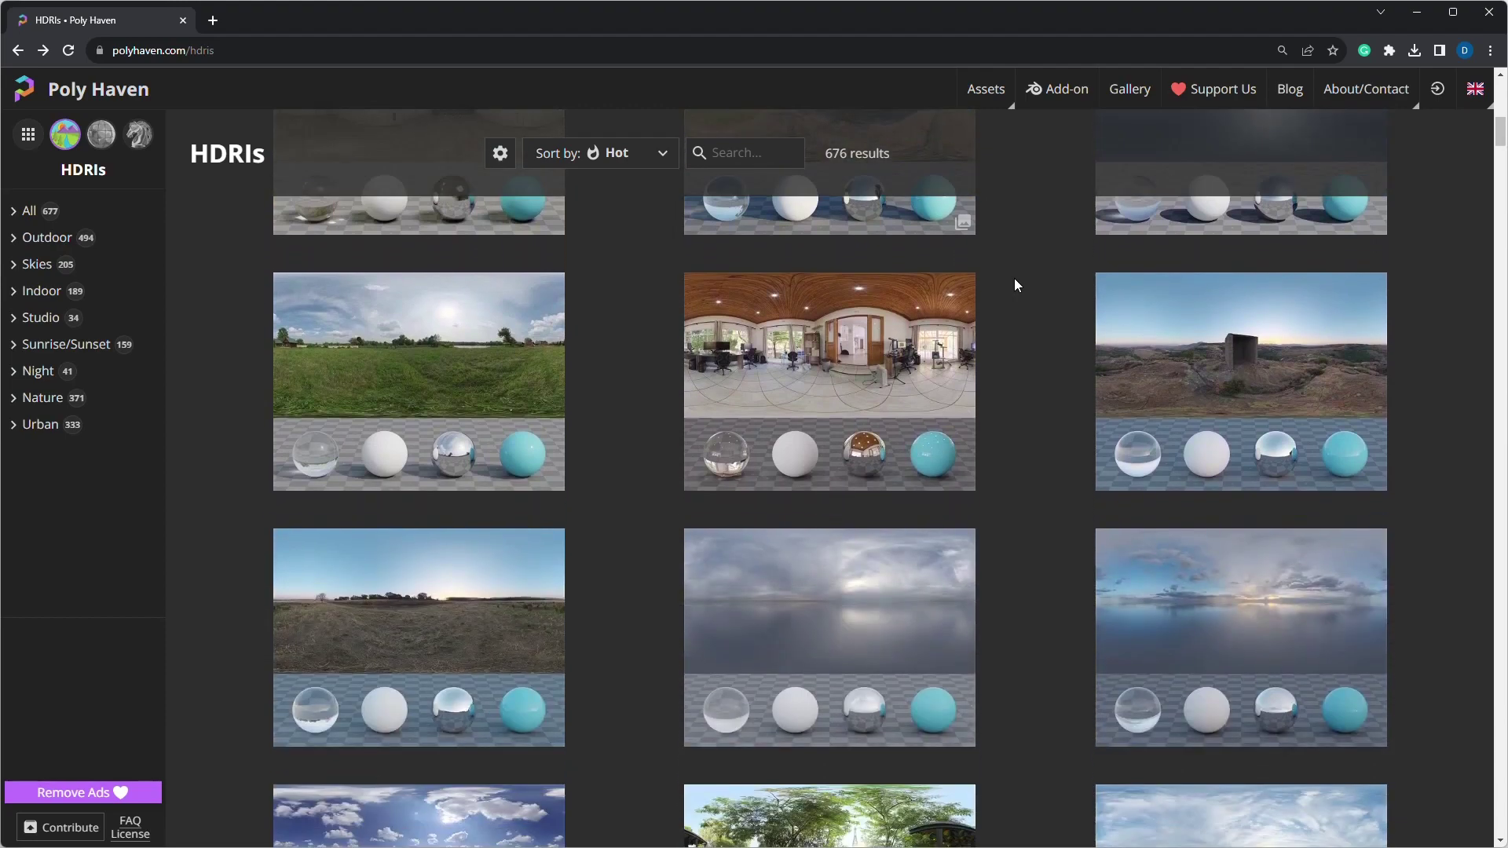
{"action": "scroll", "coordinate": [1014, 282], "scroll_direction": "down", "scroll_amount": 7}
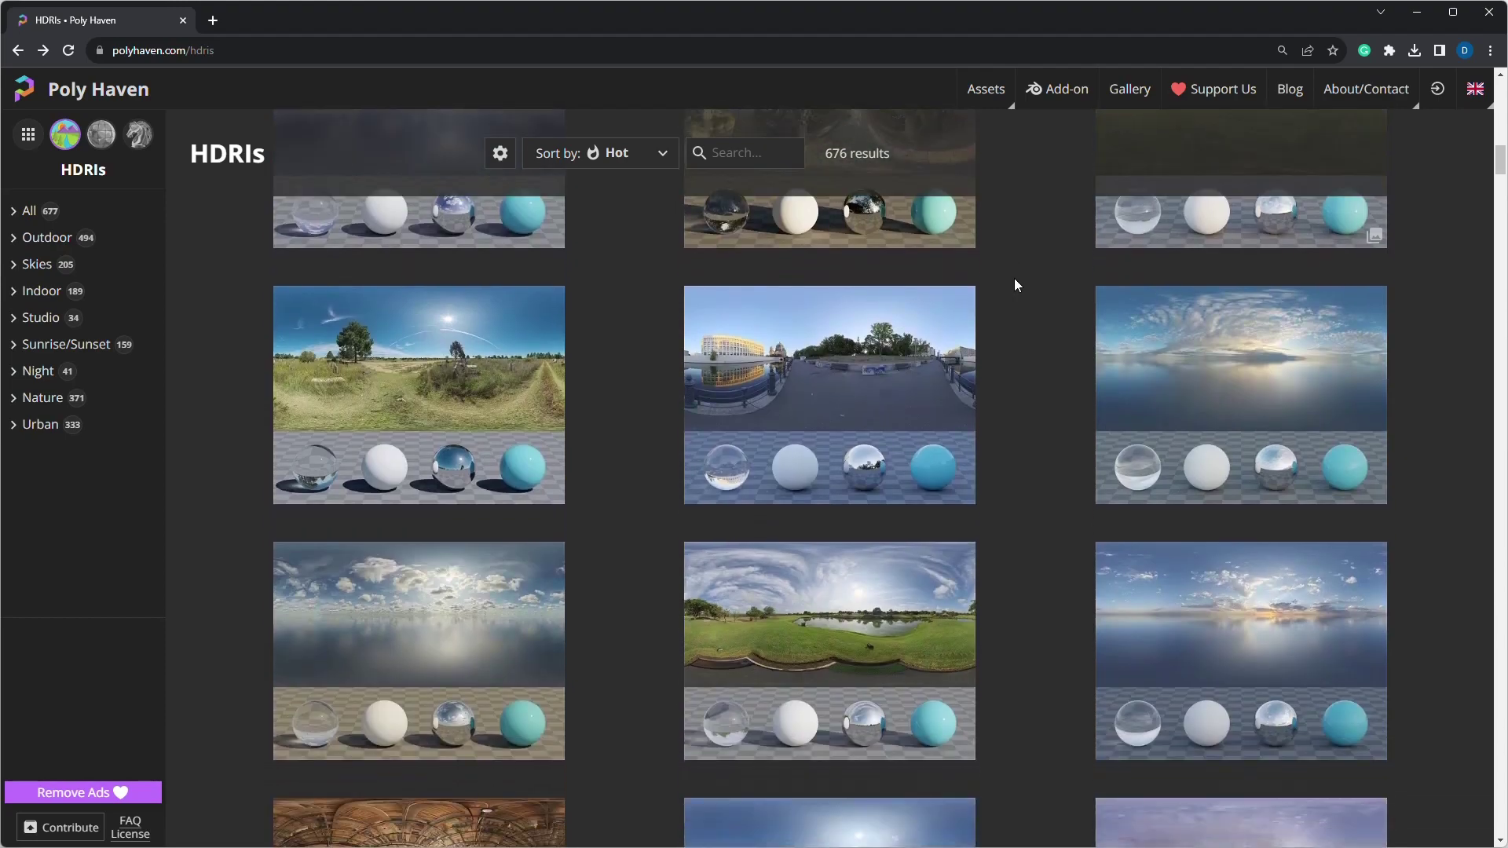
{"action": "scroll", "coordinate": [1014, 285], "scroll_direction": "down", "scroll_amount": 9}
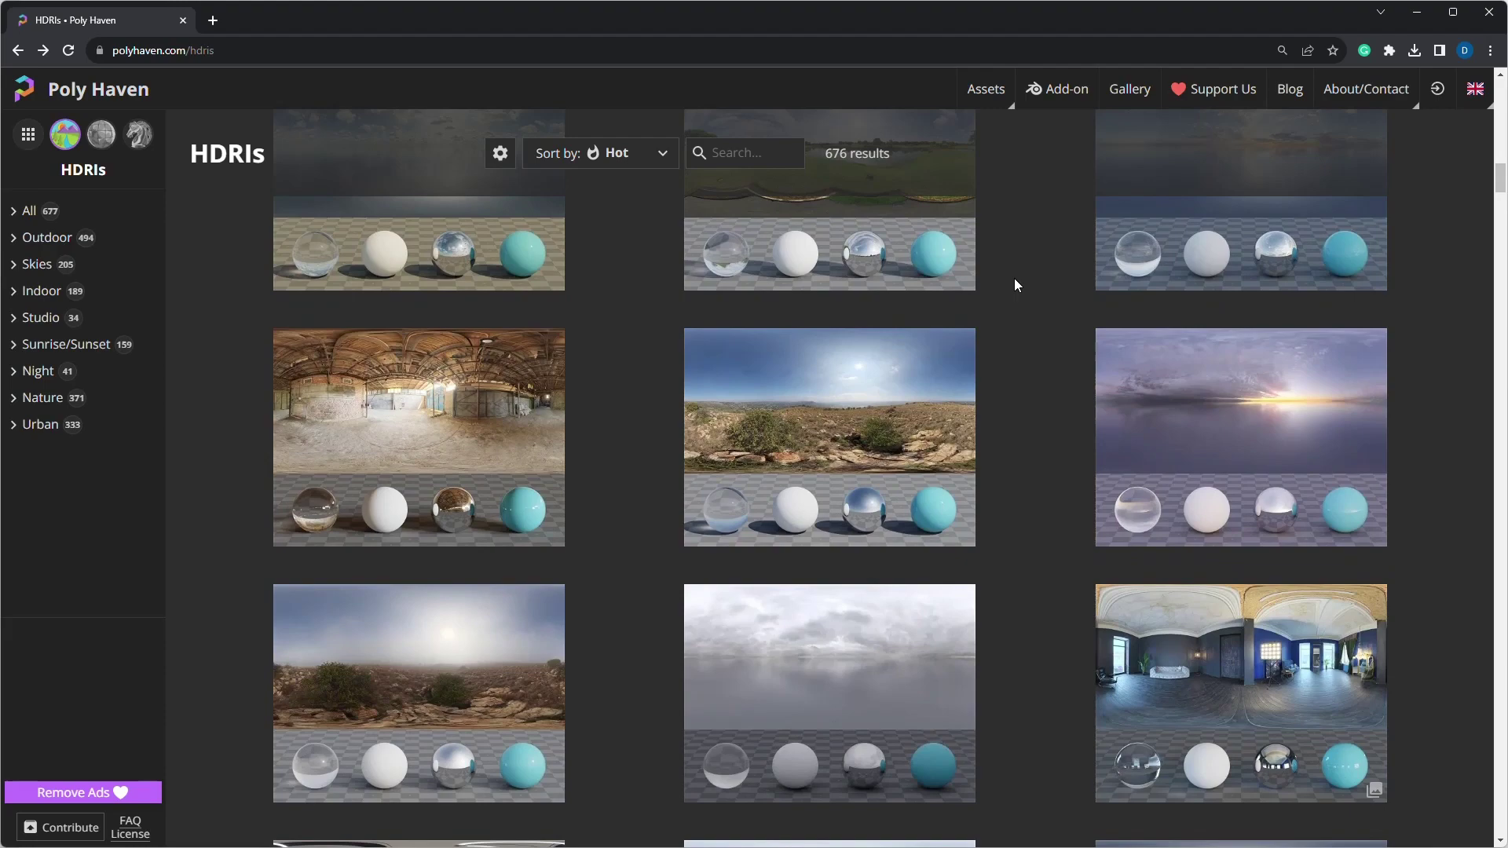
{"action": "scroll", "coordinate": [1015, 284], "scroll_direction": "down", "scroll_amount": 1}
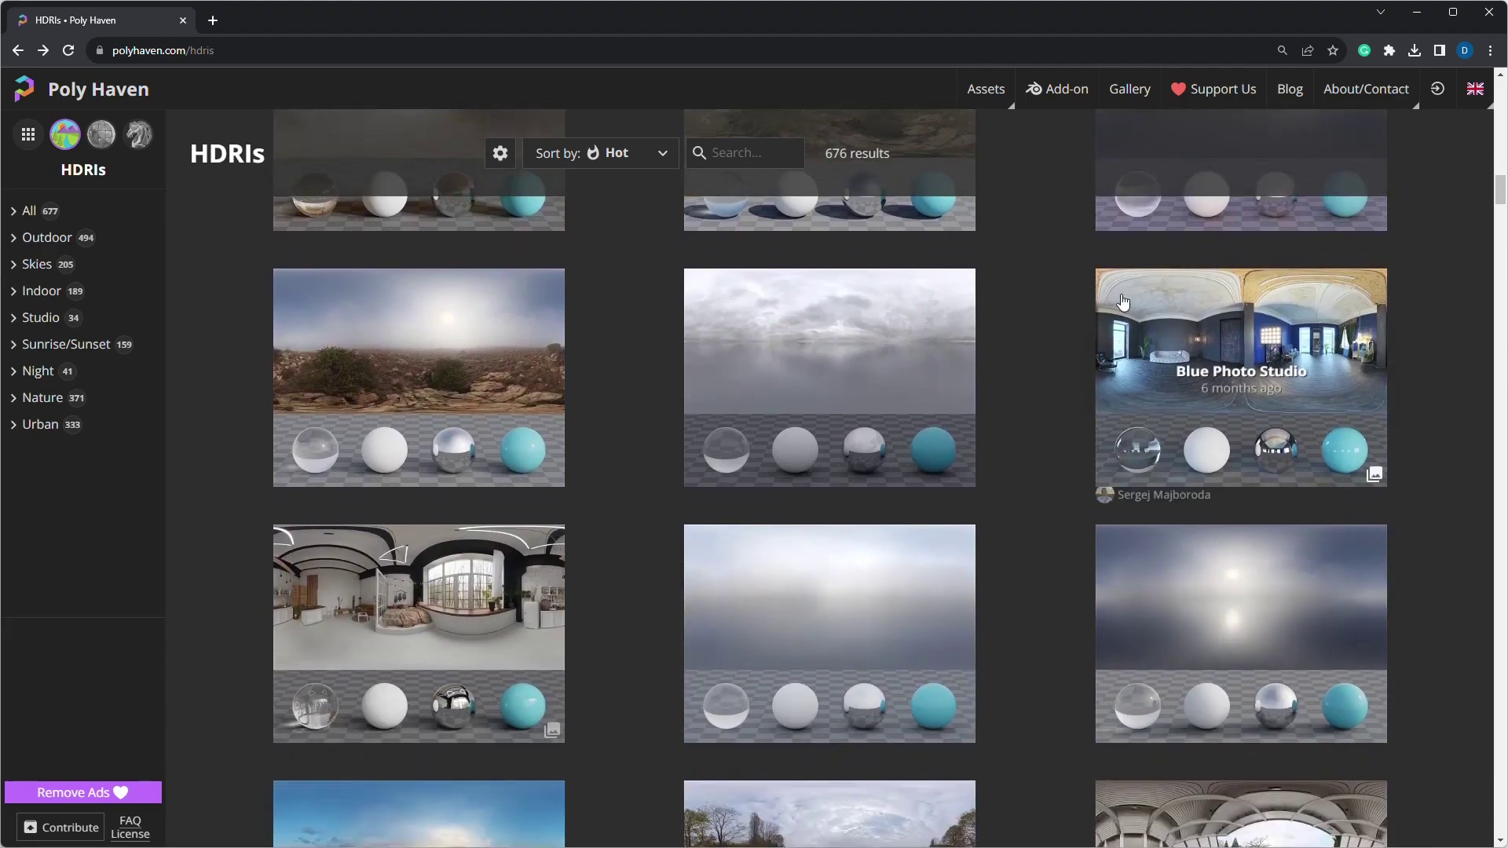
{"action": "left_click", "coordinate": [1215, 333]}
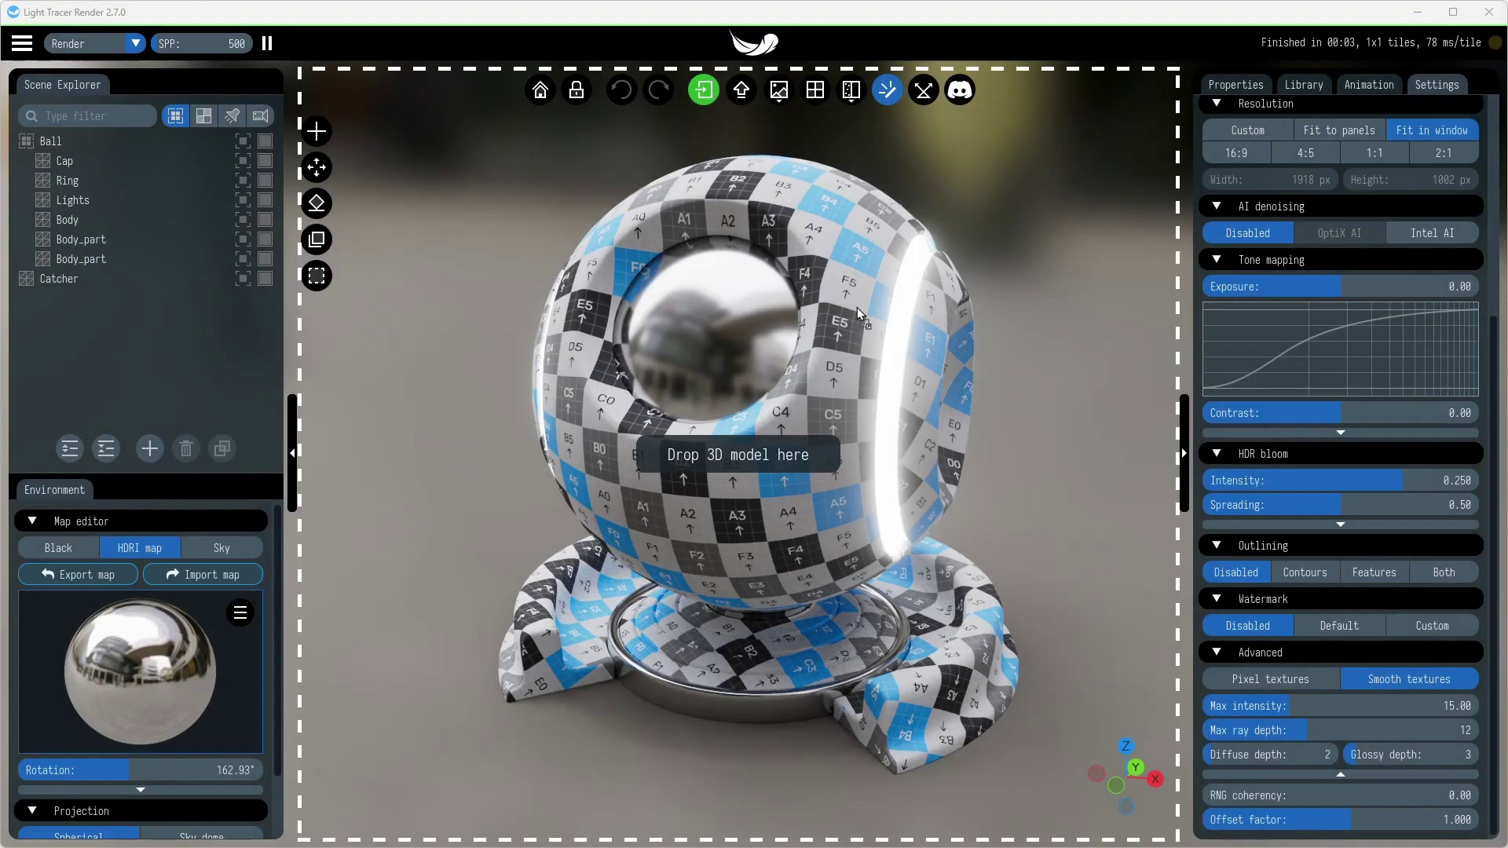
Step: Drop the armchair model file into the viewport, replacing the test-ball scene
{"action": "left_click_drag", "start_coordinate": [789, 332], "coordinate": [775, 327]}
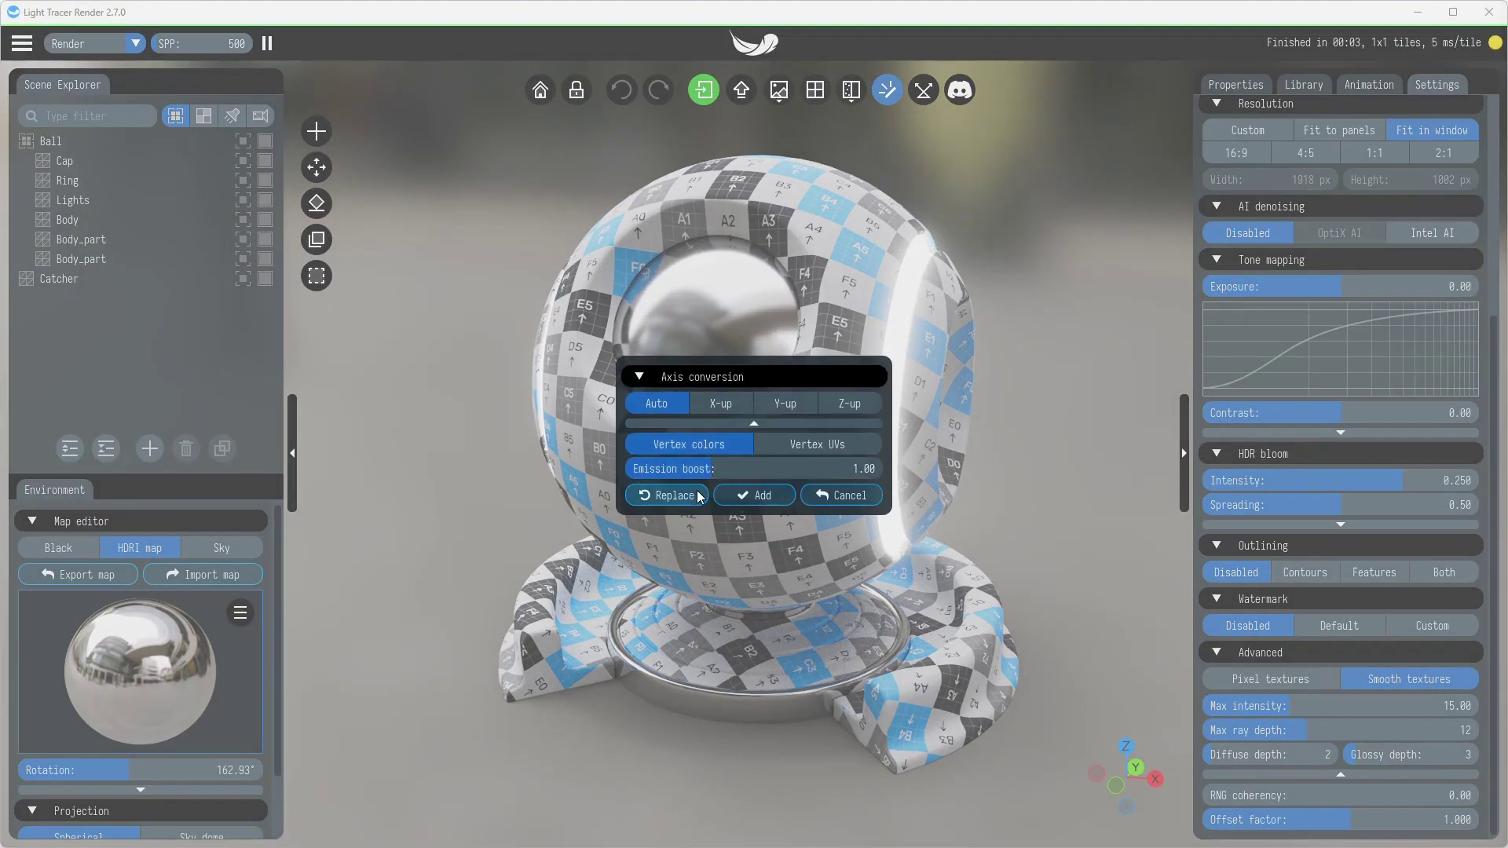
{"action": "left_click", "coordinate": [674, 495]}
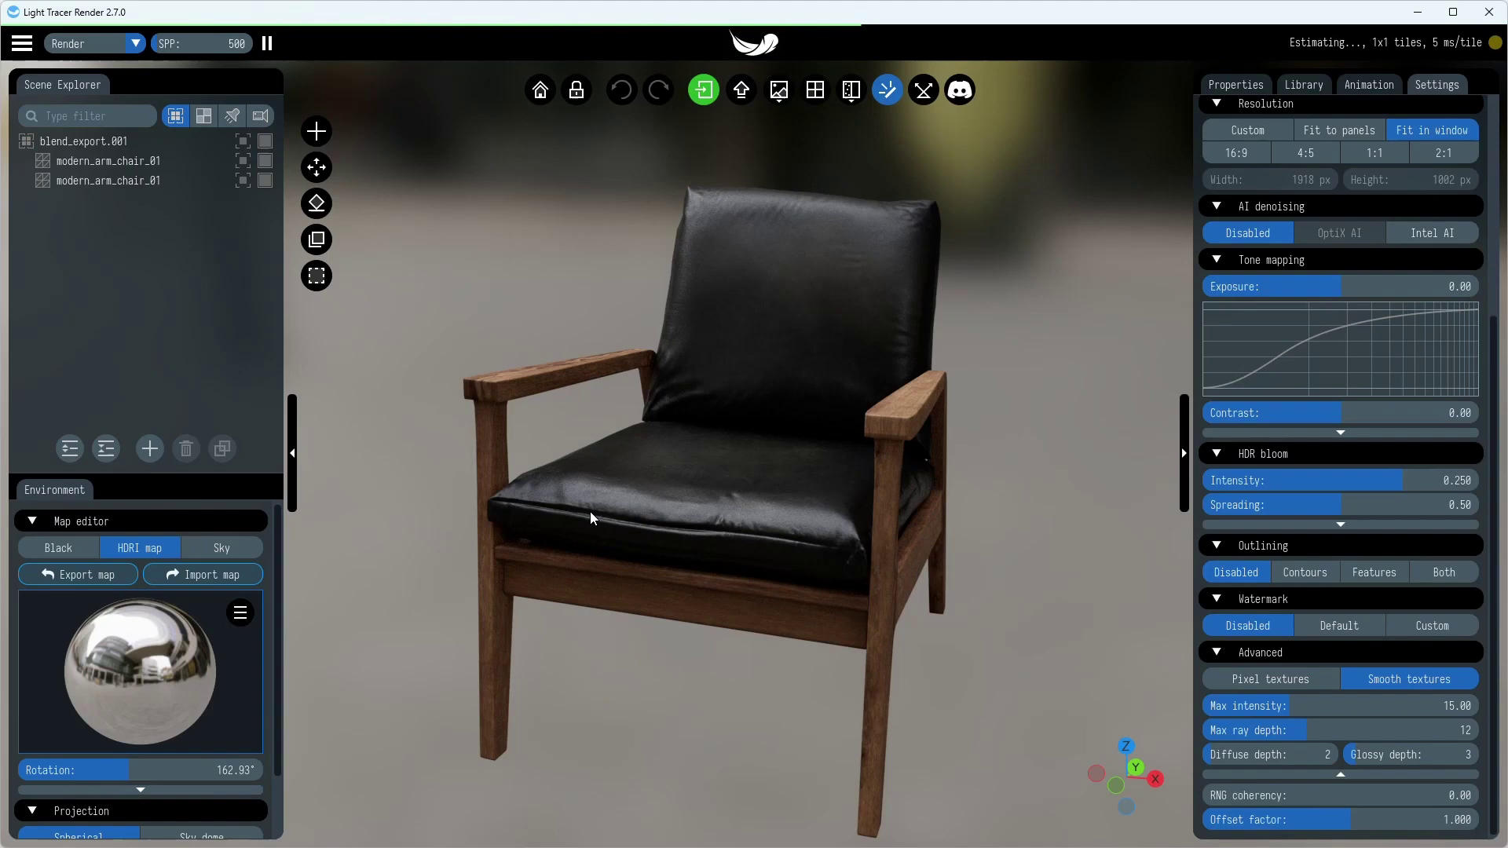
Step: Add a Square floor model stand under the armchair
{"action": "left_click_drag", "start_coordinate": [590, 512], "coordinate": [676, 479]}
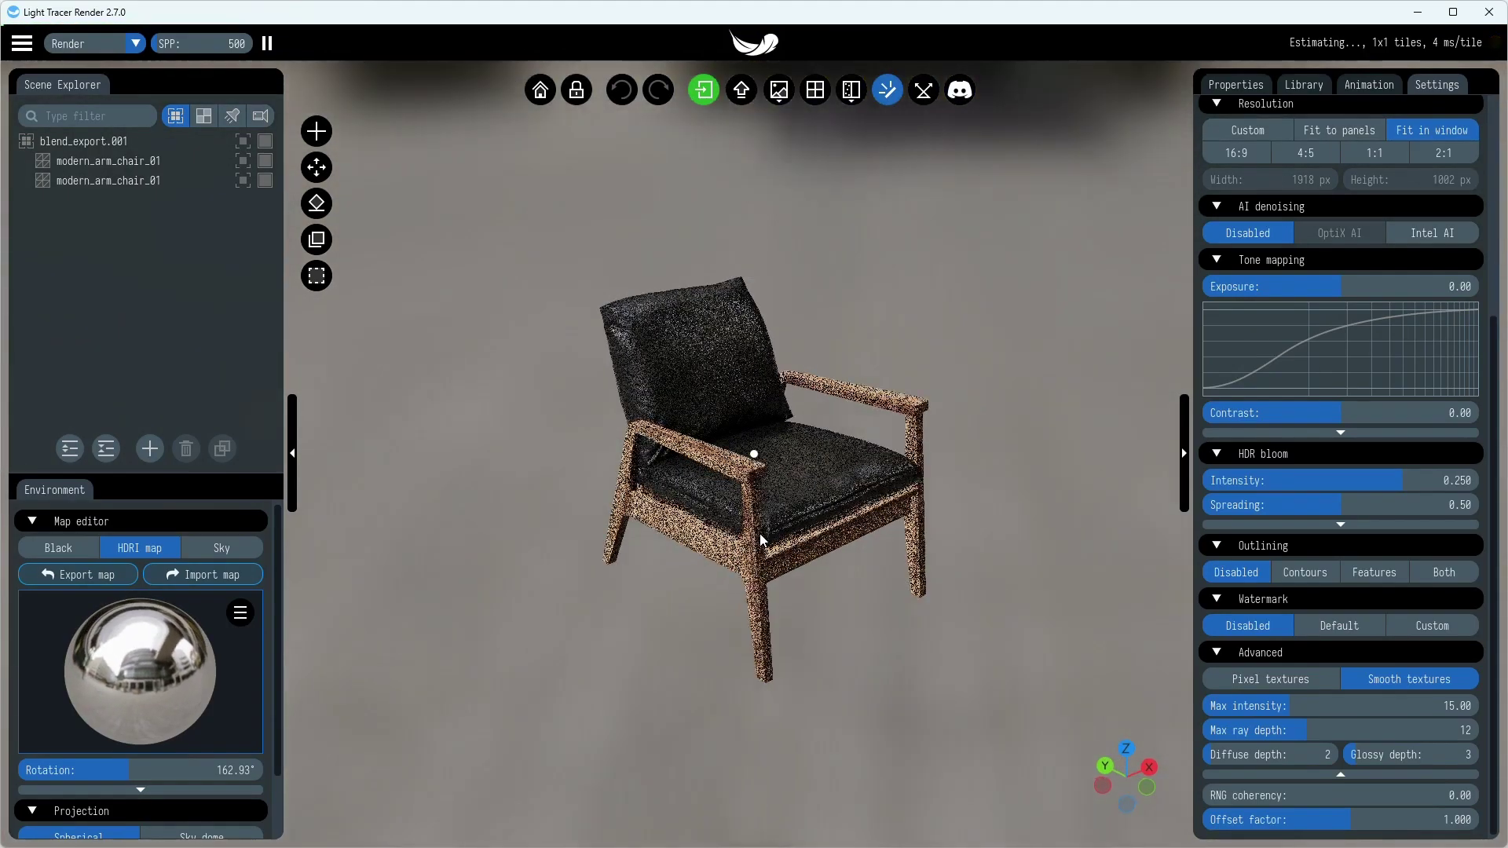
{"action": "left_click", "coordinate": [316, 131]}
{"action": "left_click", "coordinate": [372, 434]}
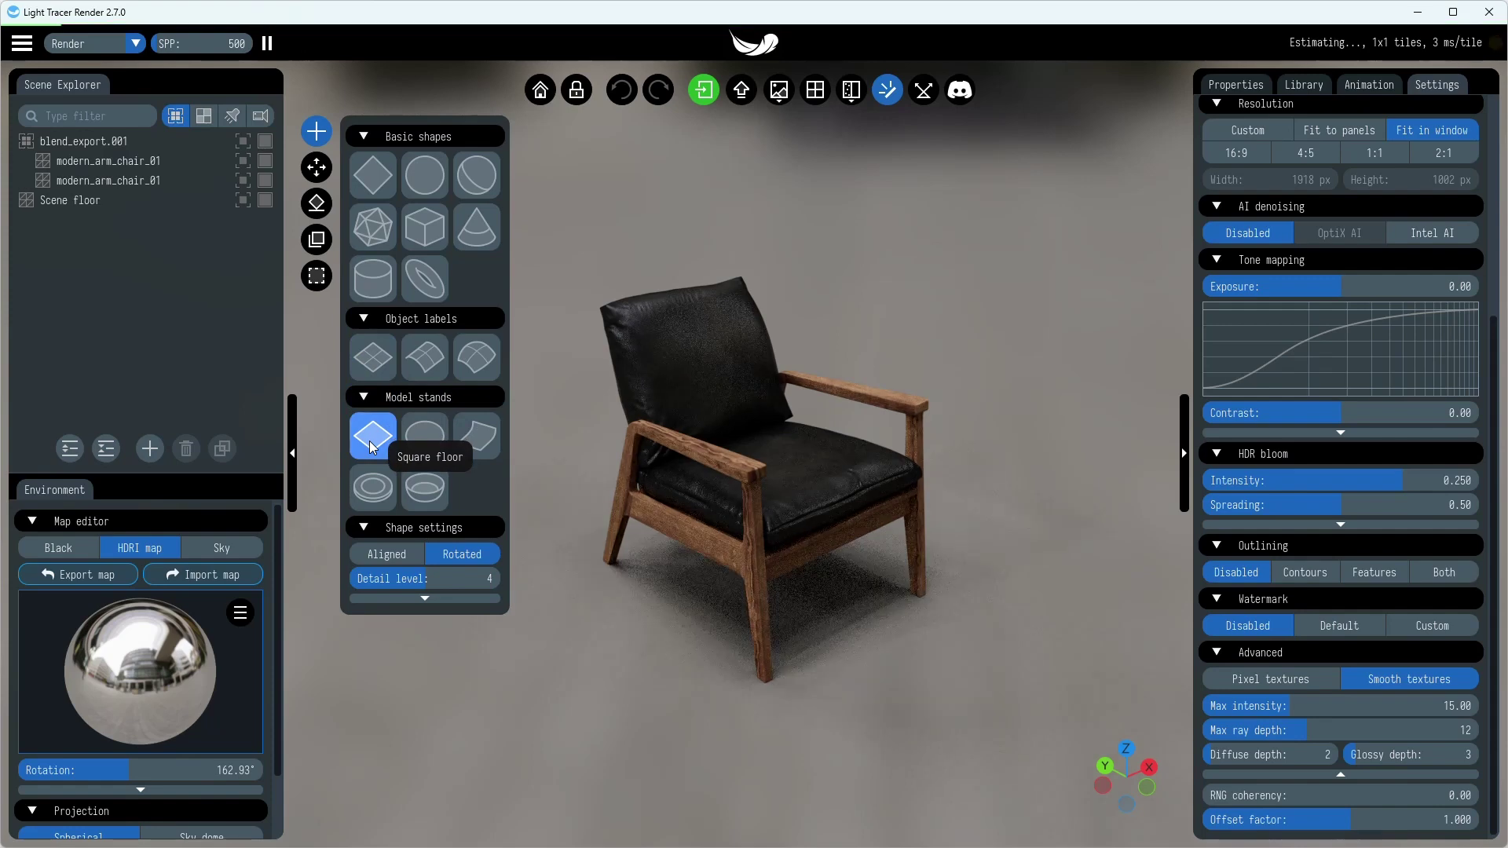
{"action": "left_click", "coordinate": [322, 137]}
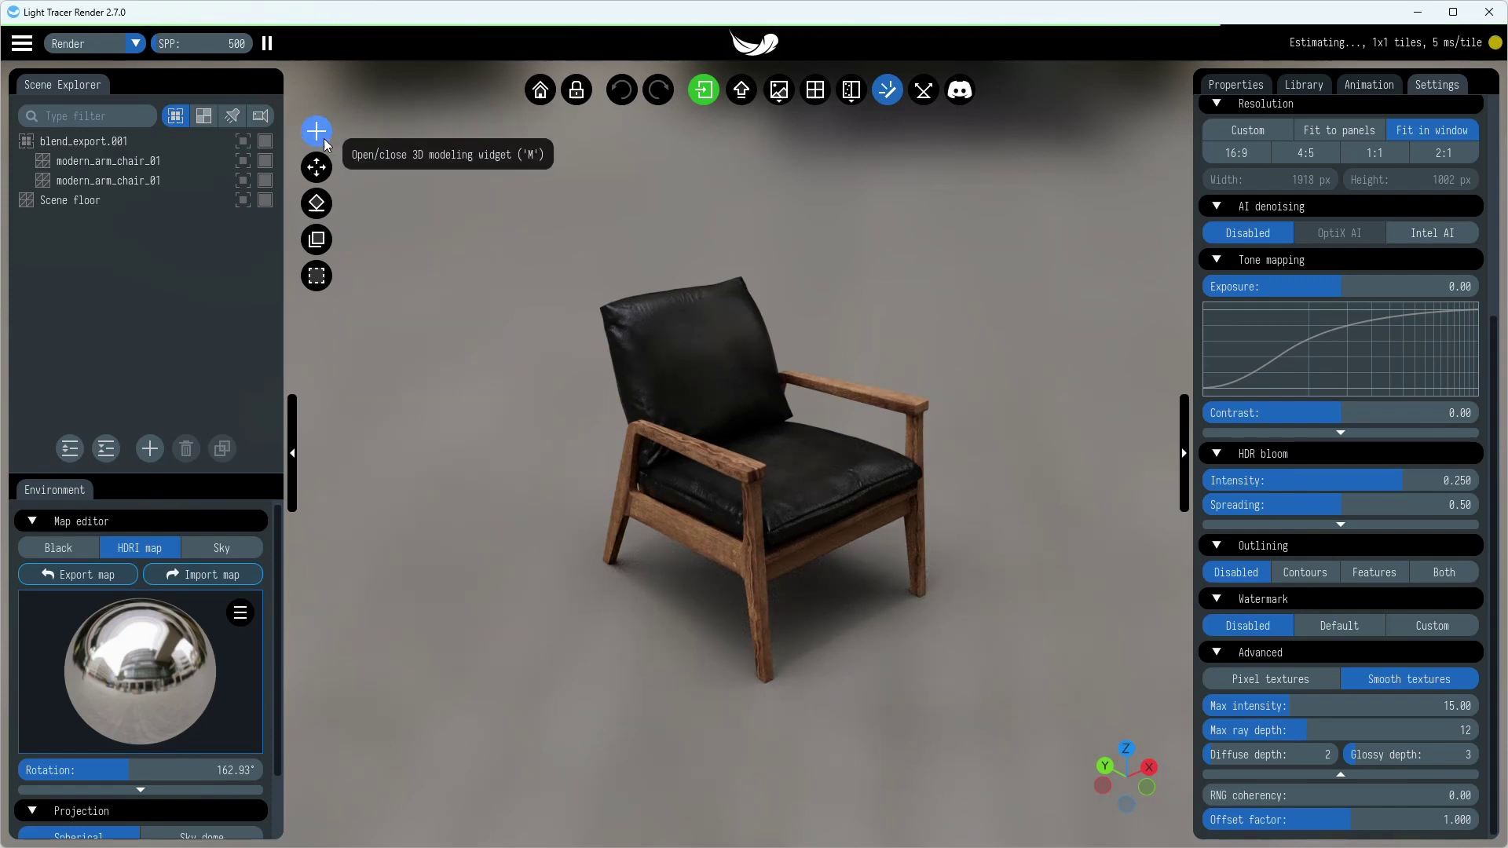
Step: Make the floor a Glossy catcher with roughness about 0.154
{"action": "left_click", "coordinate": [445, 469]}
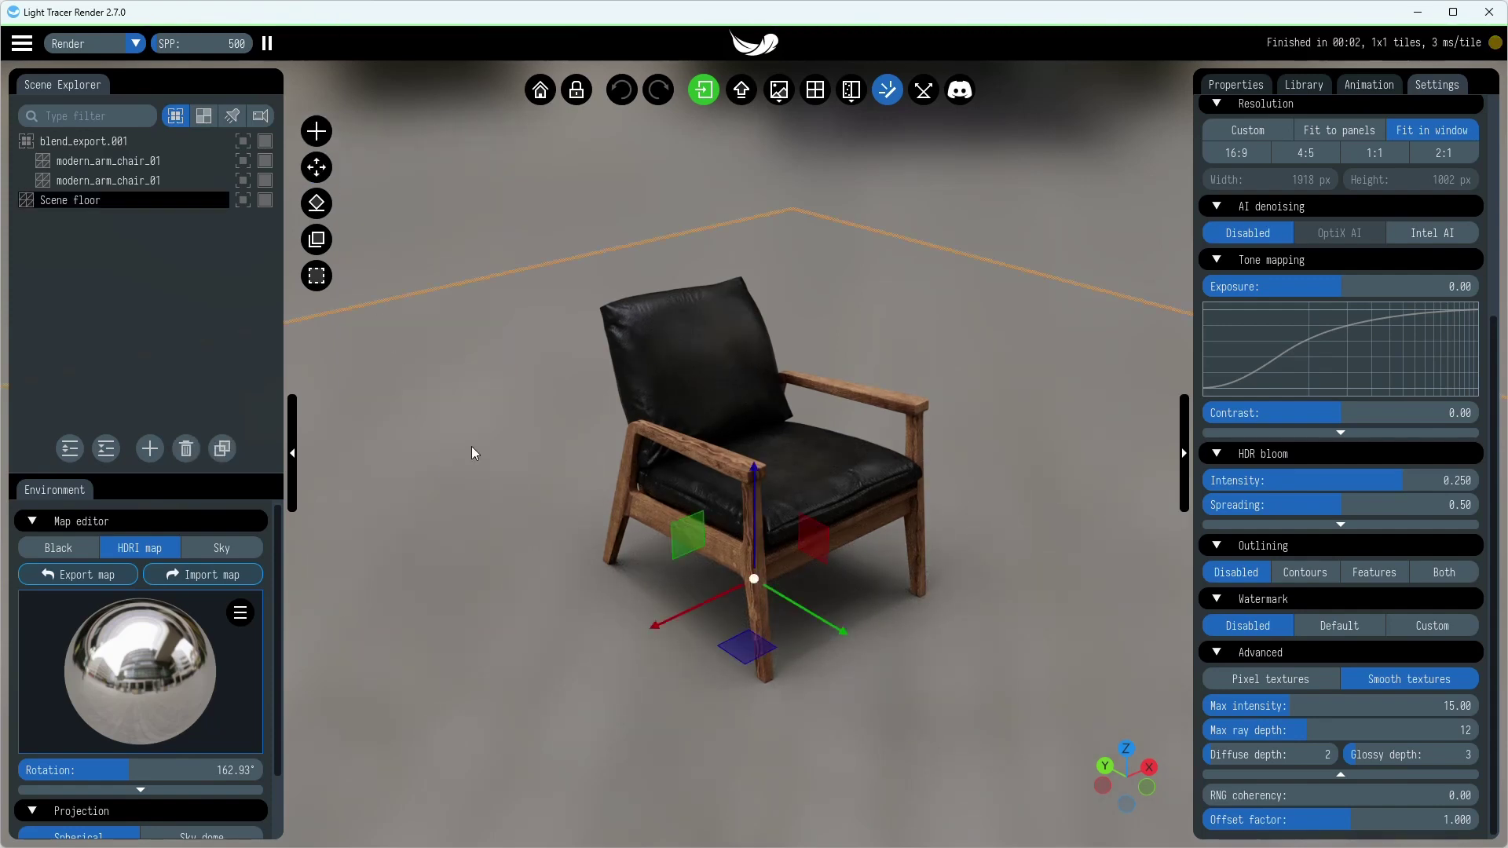
{"action": "left_click", "coordinate": [1225, 86]}
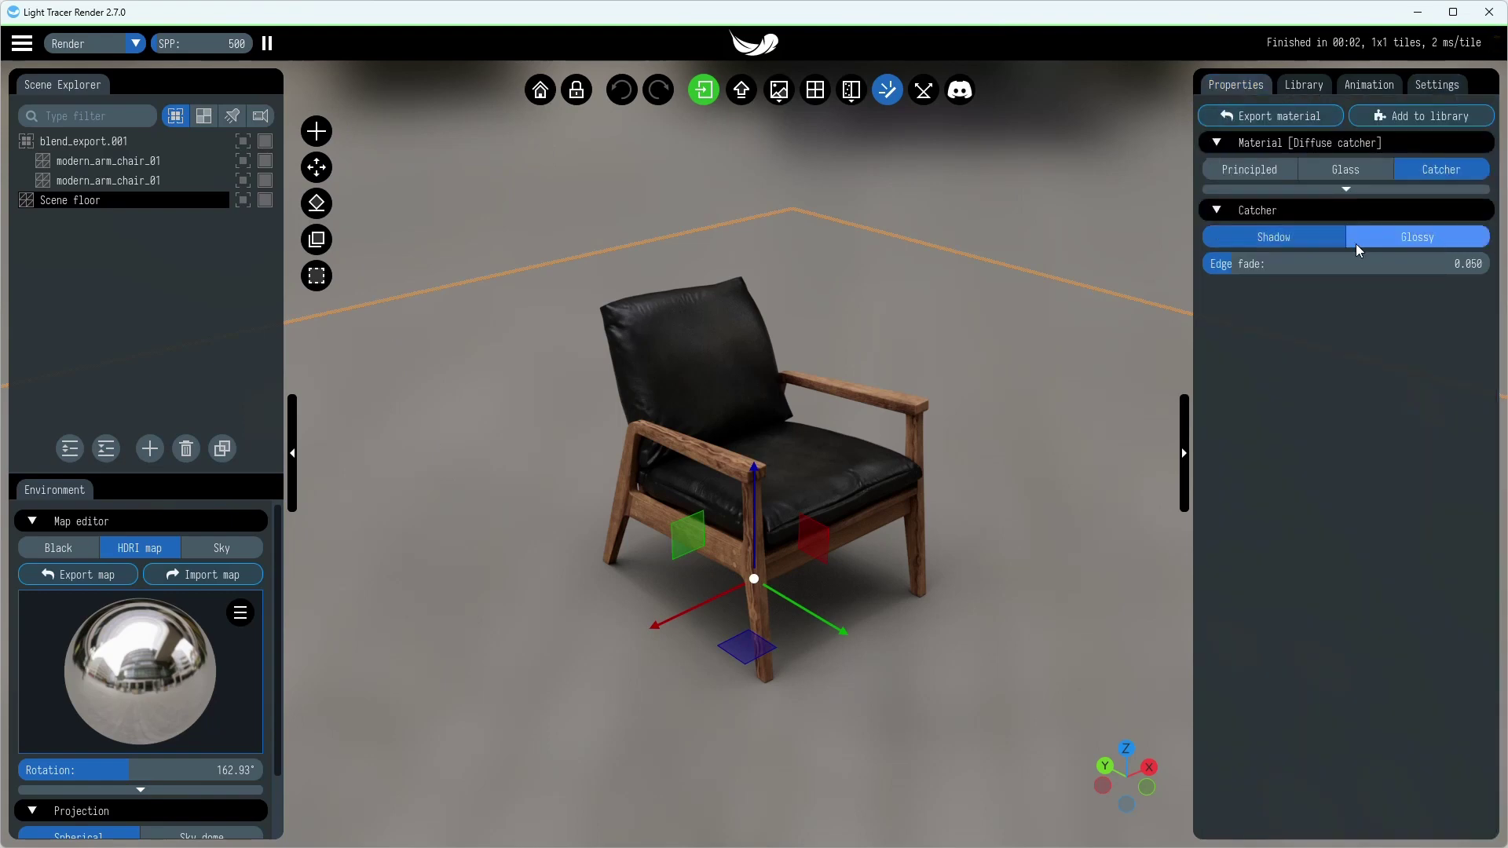
{"action": "left_click", "coordinate": [1382, 242]}
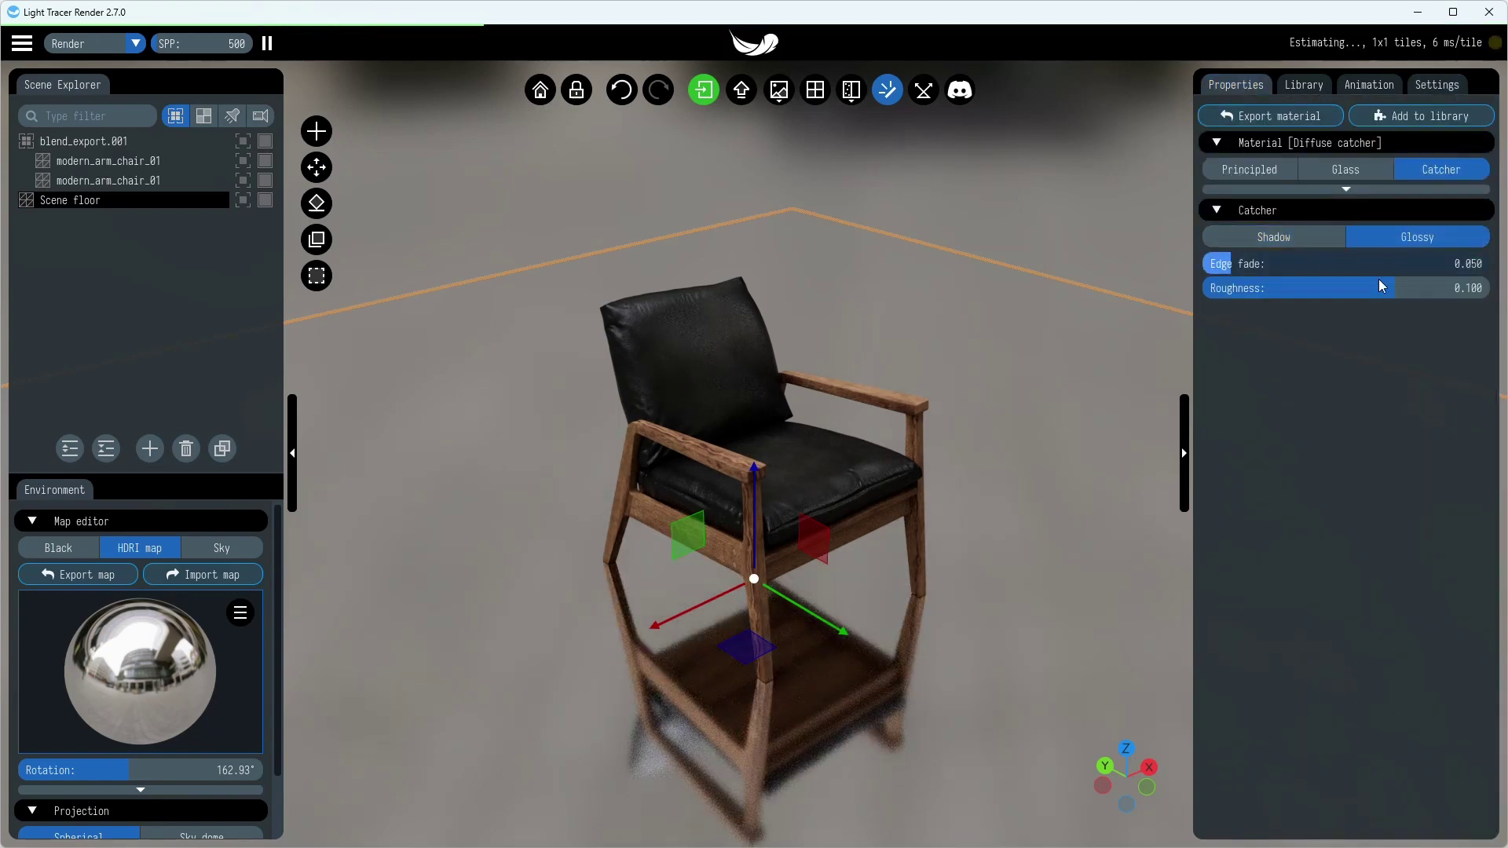
{"action": "left_click_drag", "start_coordinate": [1378, 283], "coordinate": [1412, 294]}
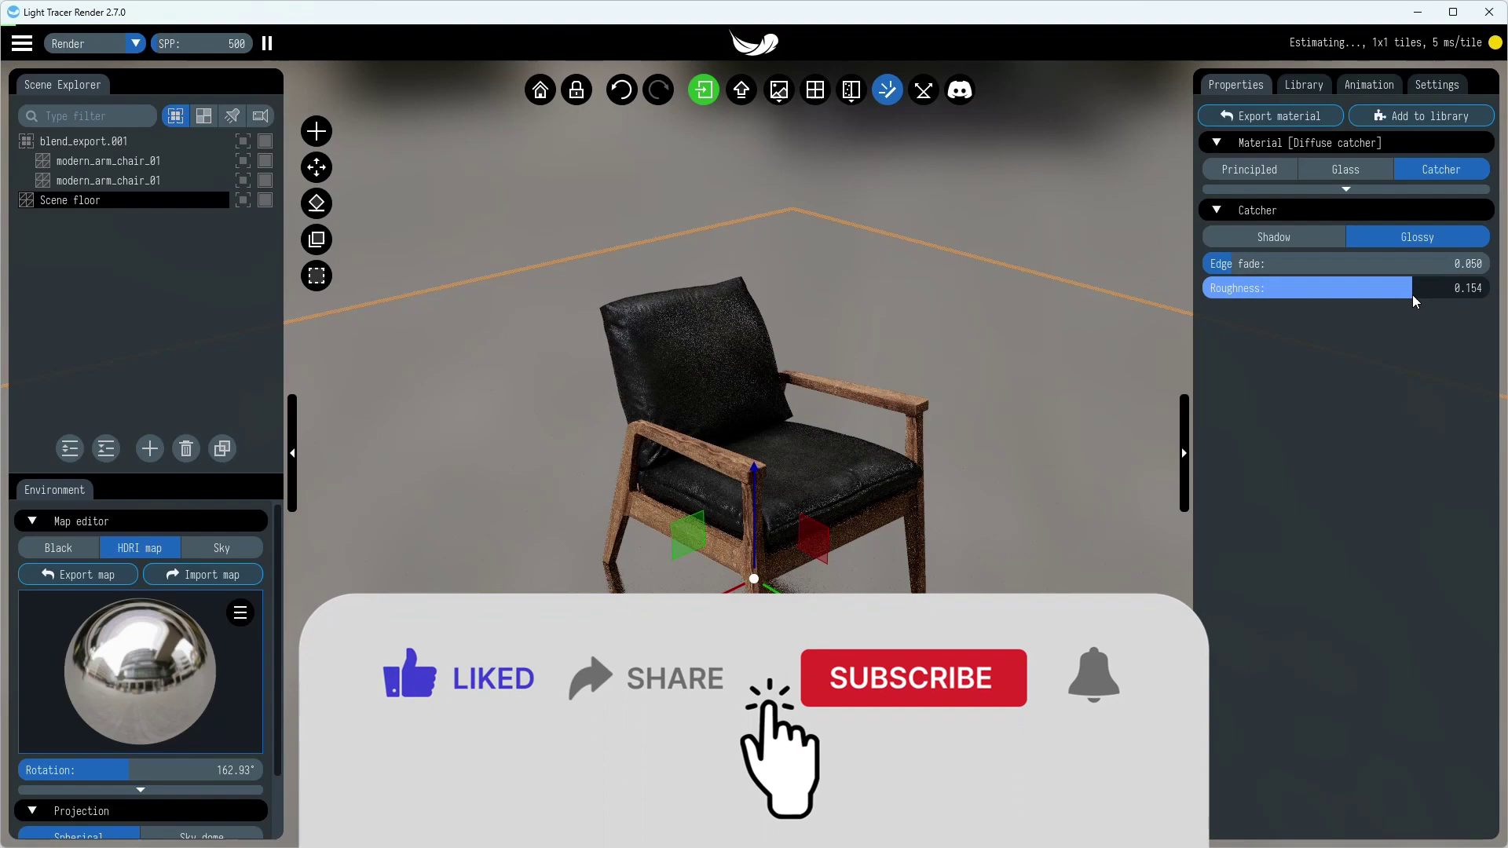
Step: Switch the environment map to plain black
{"action": "left_click", "coordinate": [996, 311]}
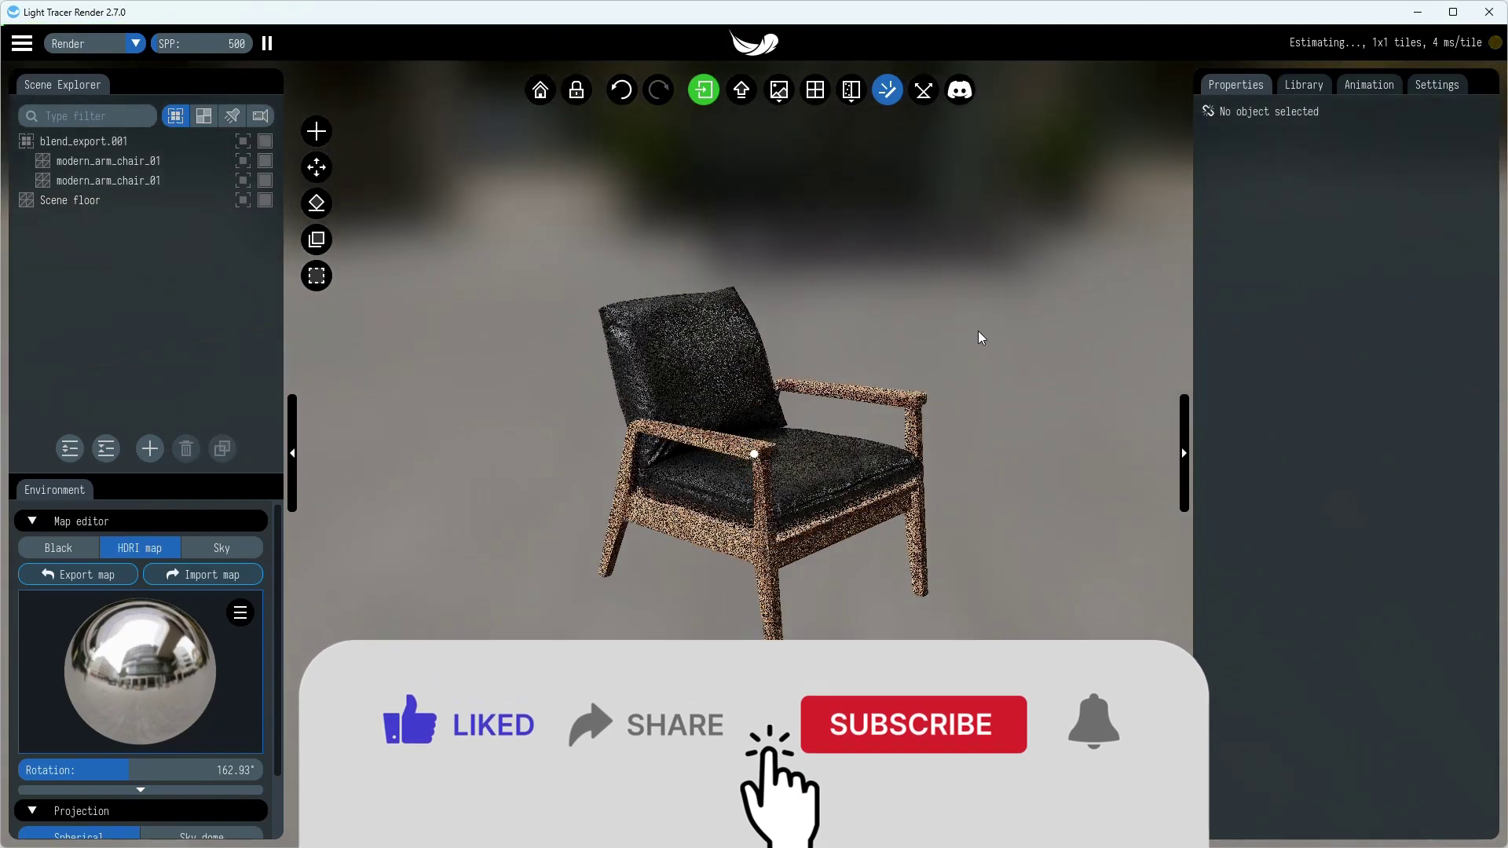
{"action": "scroll", "coordinate": [991, 350], "scroll_direction": "up", "scroll_amount": 2}
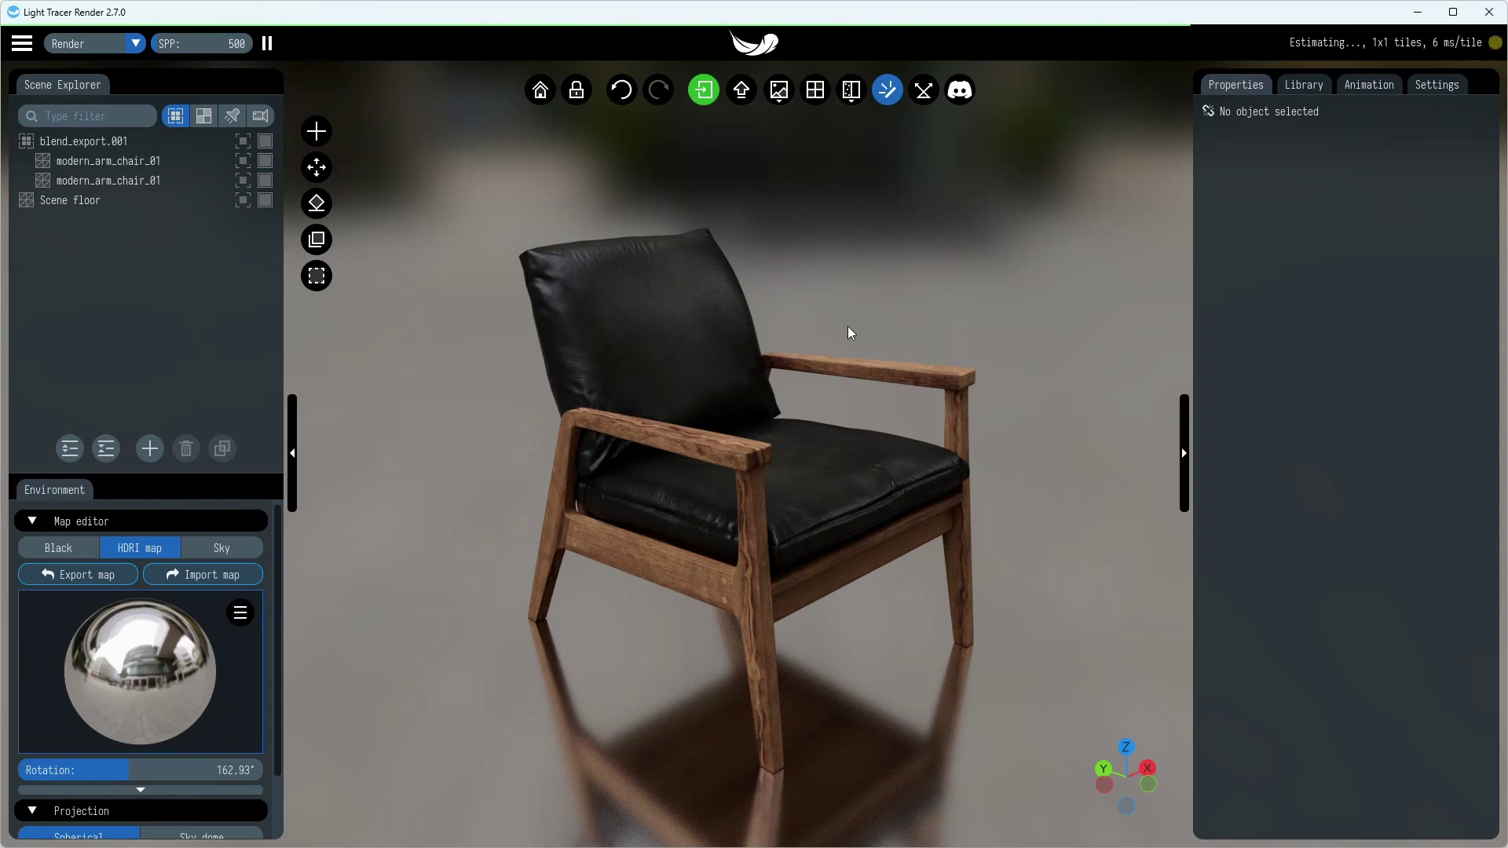
{"action": "left_click", "coordinate": [33, 555]}
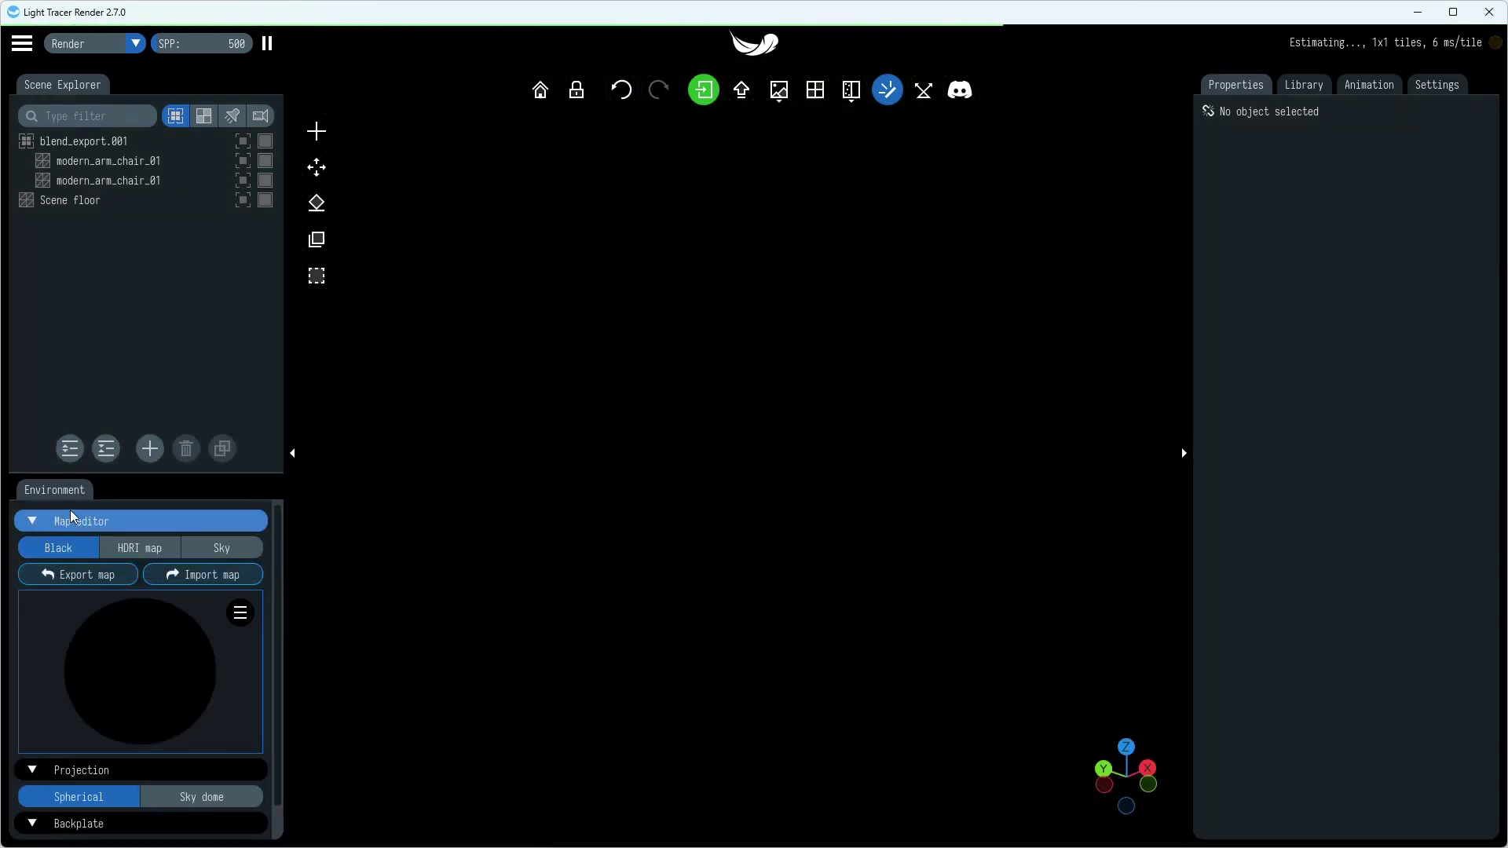
Step: Add a map emitter and place it behind the chair as a rim light
{"action": "left_click", "coordinate": [227, 119]}
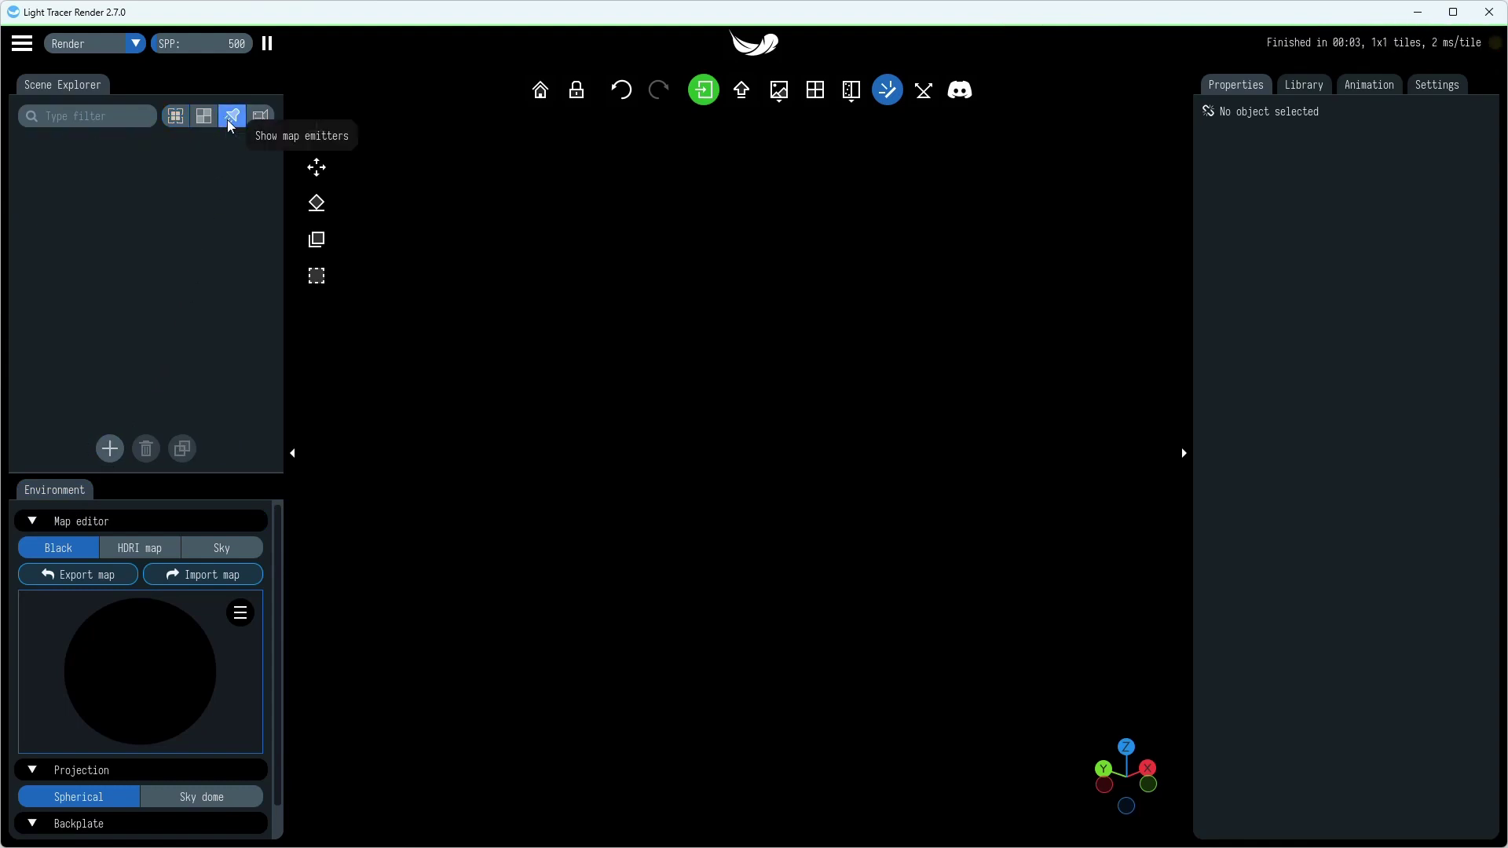
{"action": "left_click", "coordinate": [109, 449]}
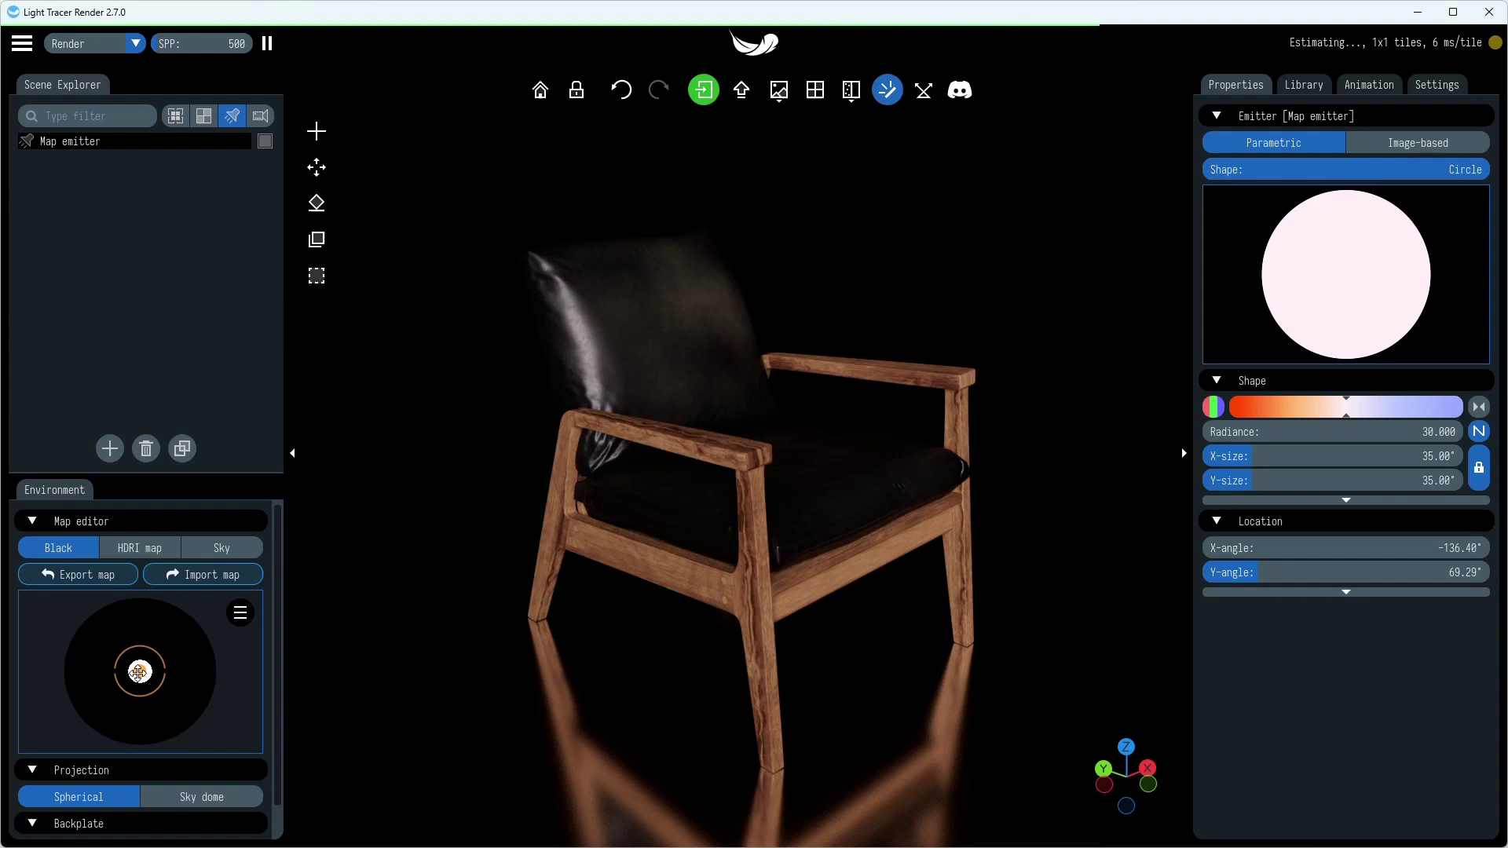
{"action": "left_click_drag", "start_coordinate": [139, 673], "coordinate": [126, 594]}
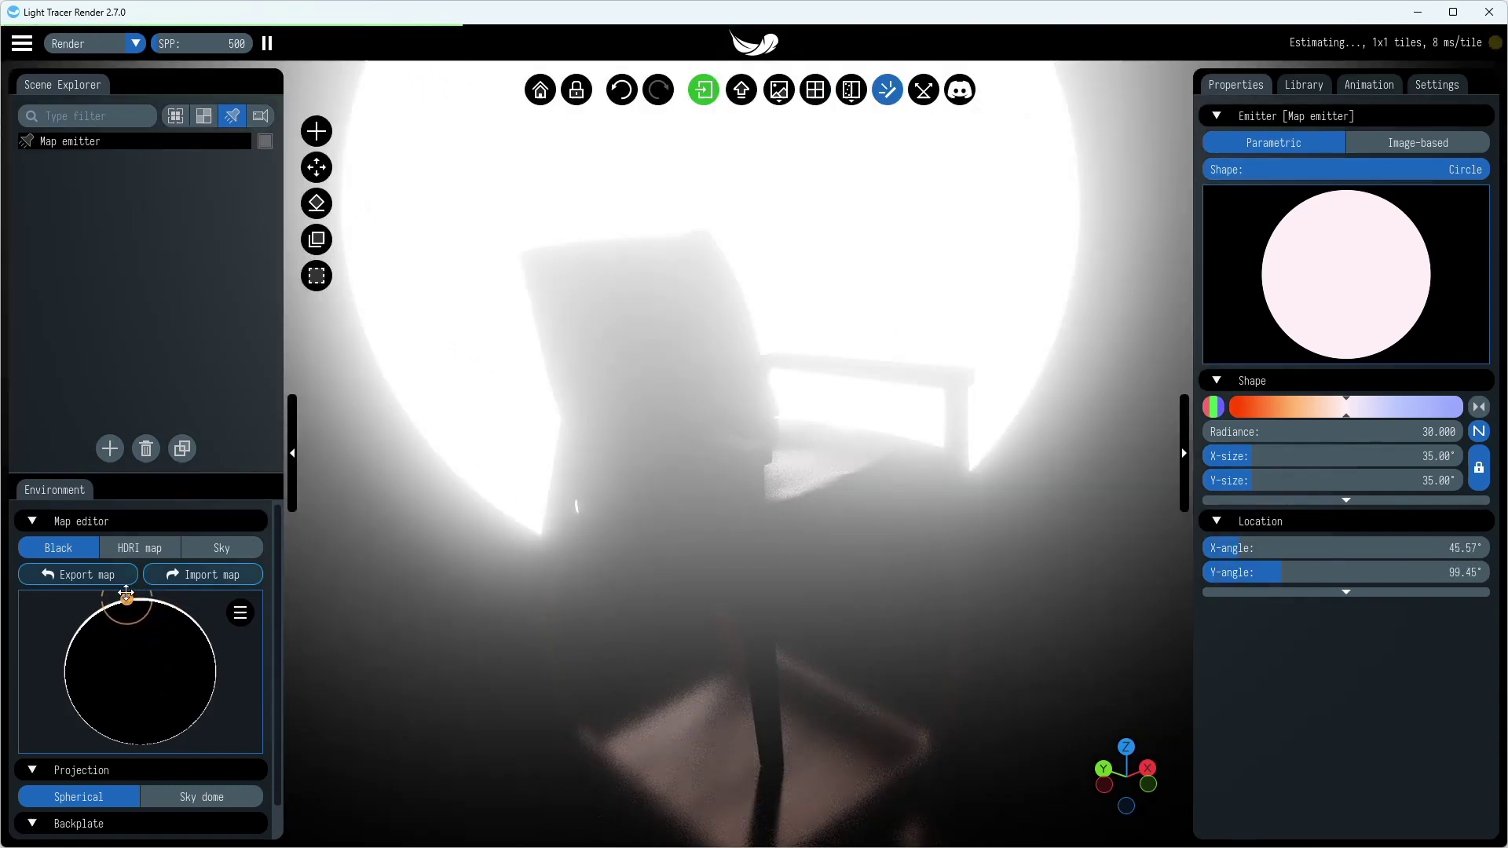
Step: Set map emitters to Eye-hidden so they don't appear in the render
{"action": "left_click", "coordinate": [240, 613]}
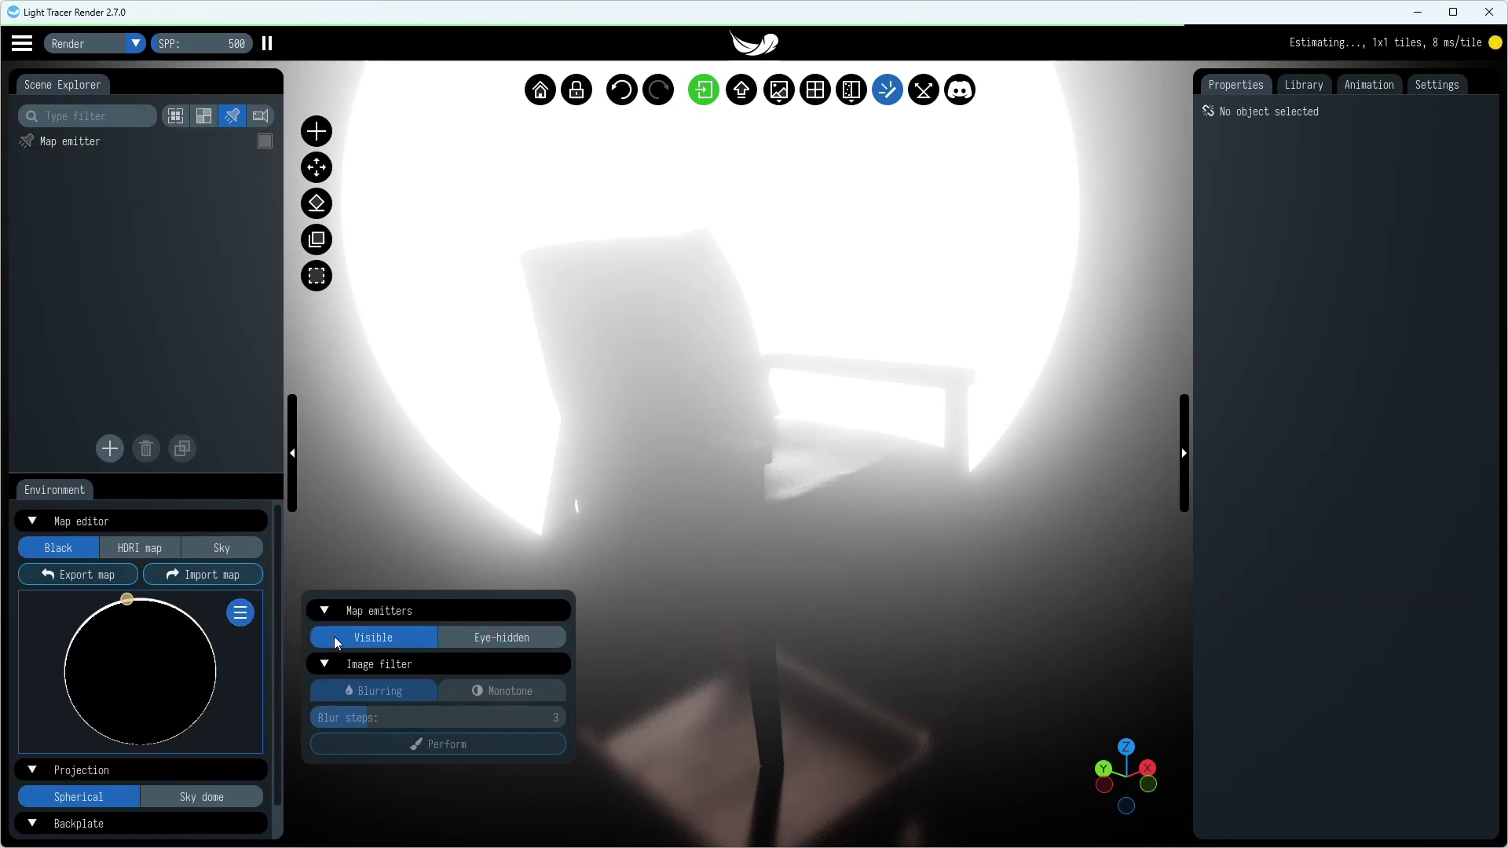
{"action": "left_click", "coordinate": [498, 640]}
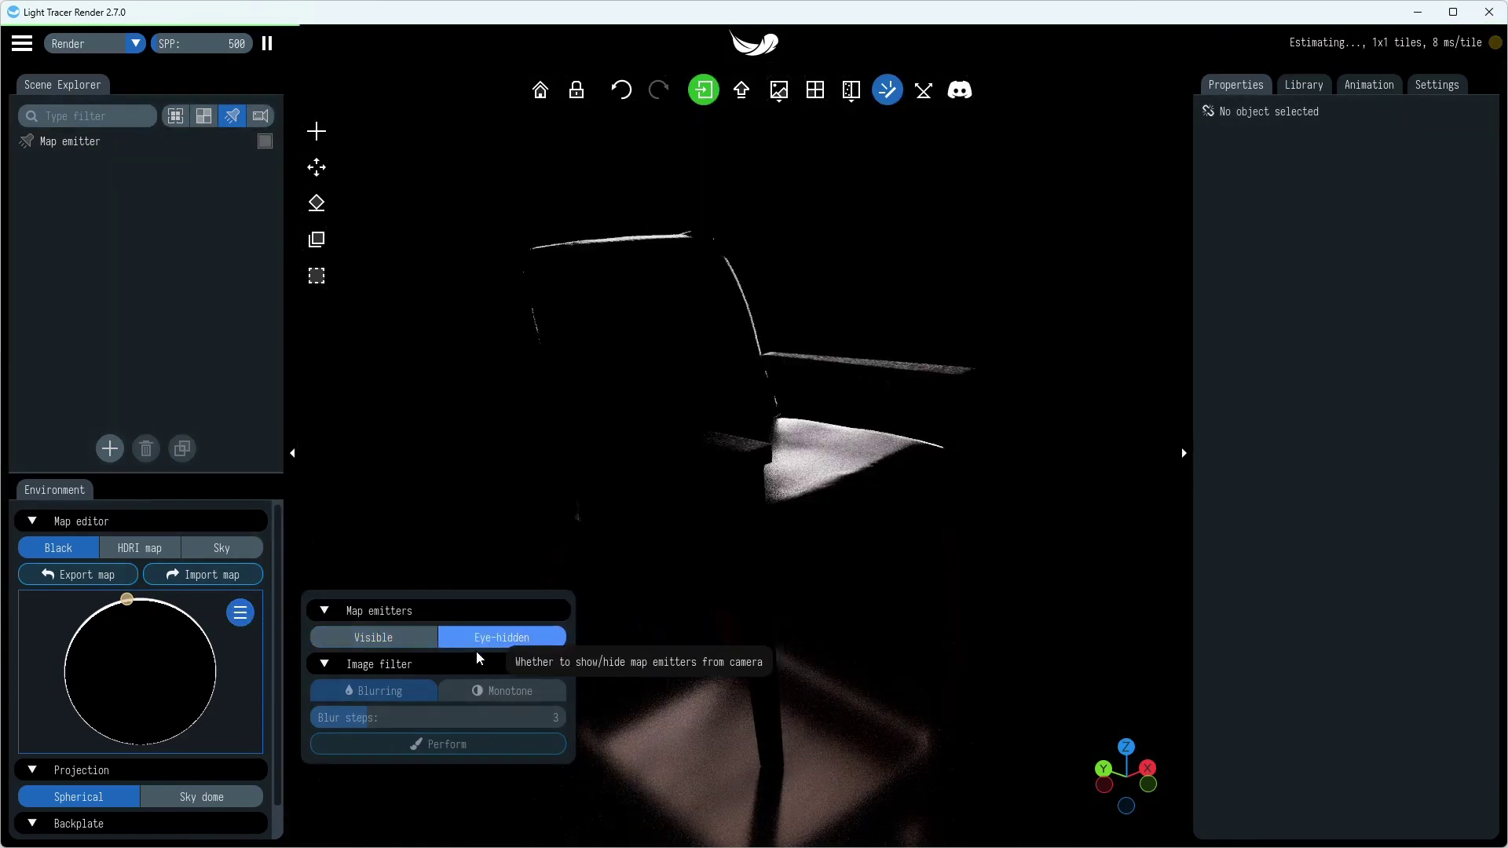
{"action": "left_click", "coordinate": [247, 618]}
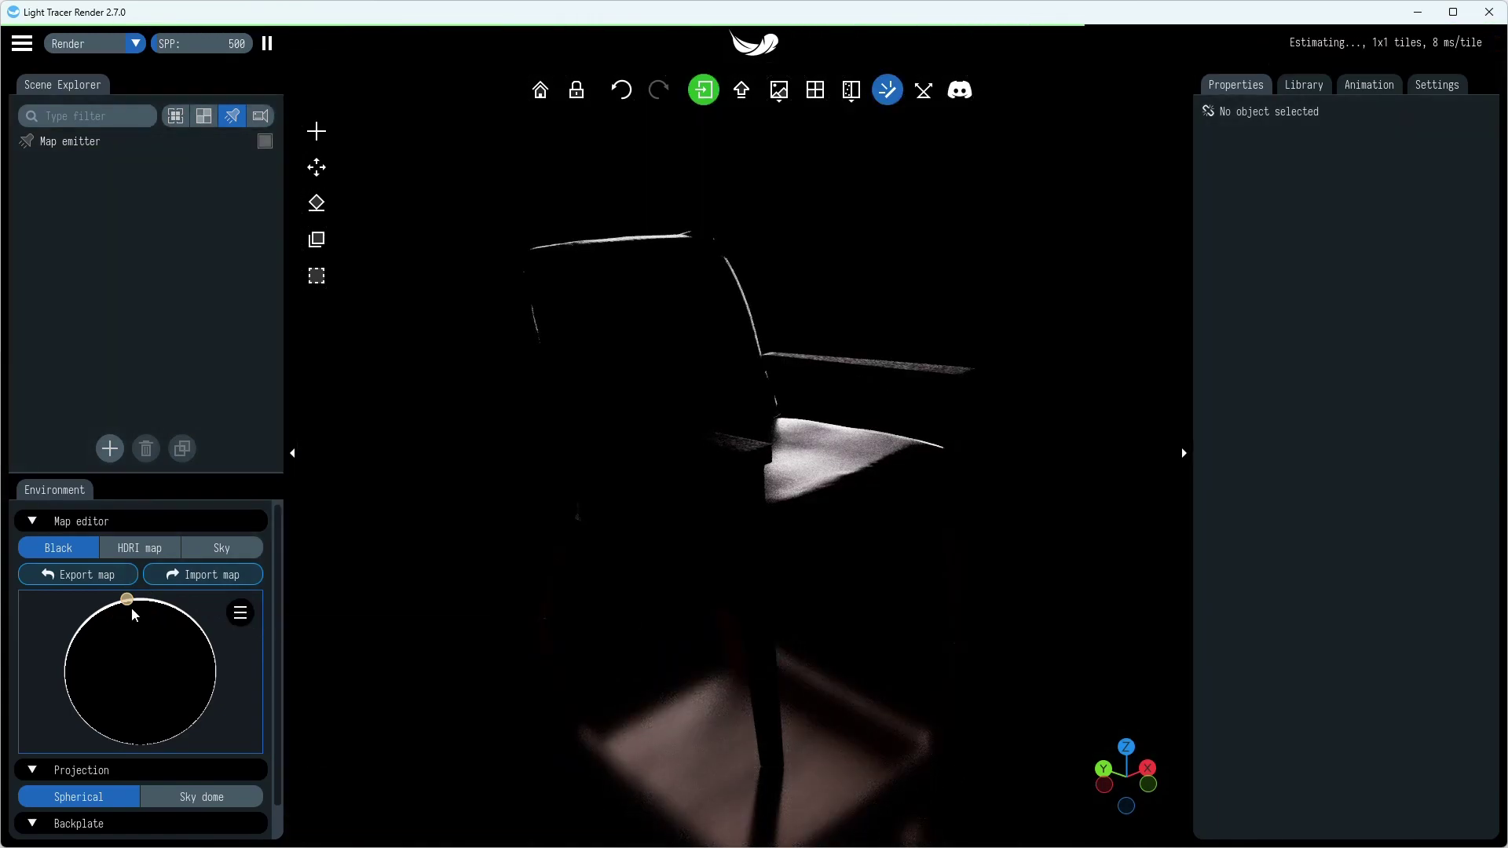
Step: Nudge the rim light, widen it to 58.69° at radiance 10.669, and tint it cool blue
{"action": "left_click_drag", "start_coordinate": [127, 600], "coordinate": [105, 607]}
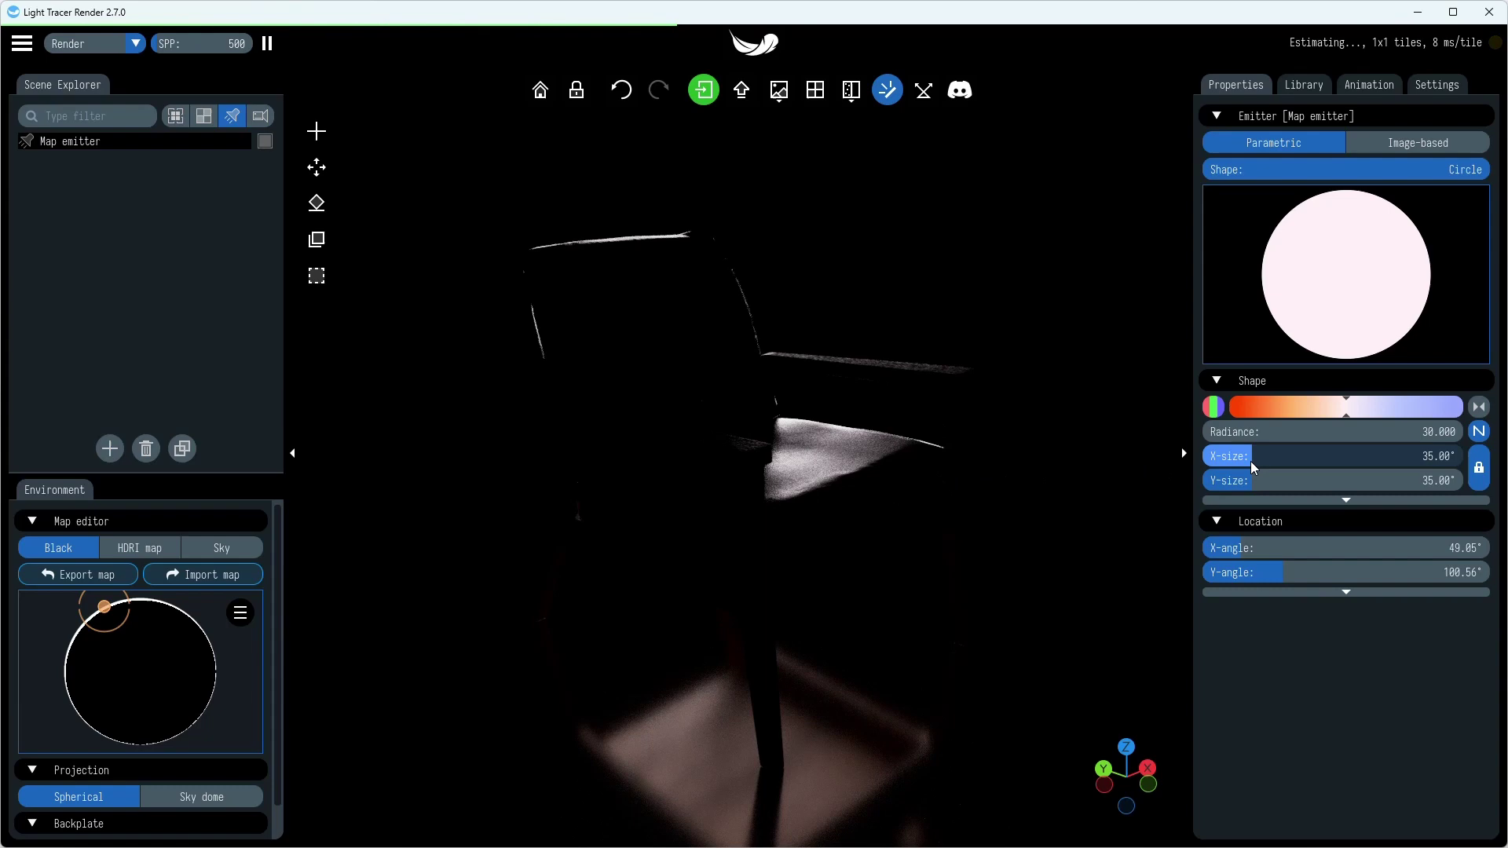
{"action": "left_click_drag", "start_coordinate": [1250, 460], "coordinate": [1287, 457]}
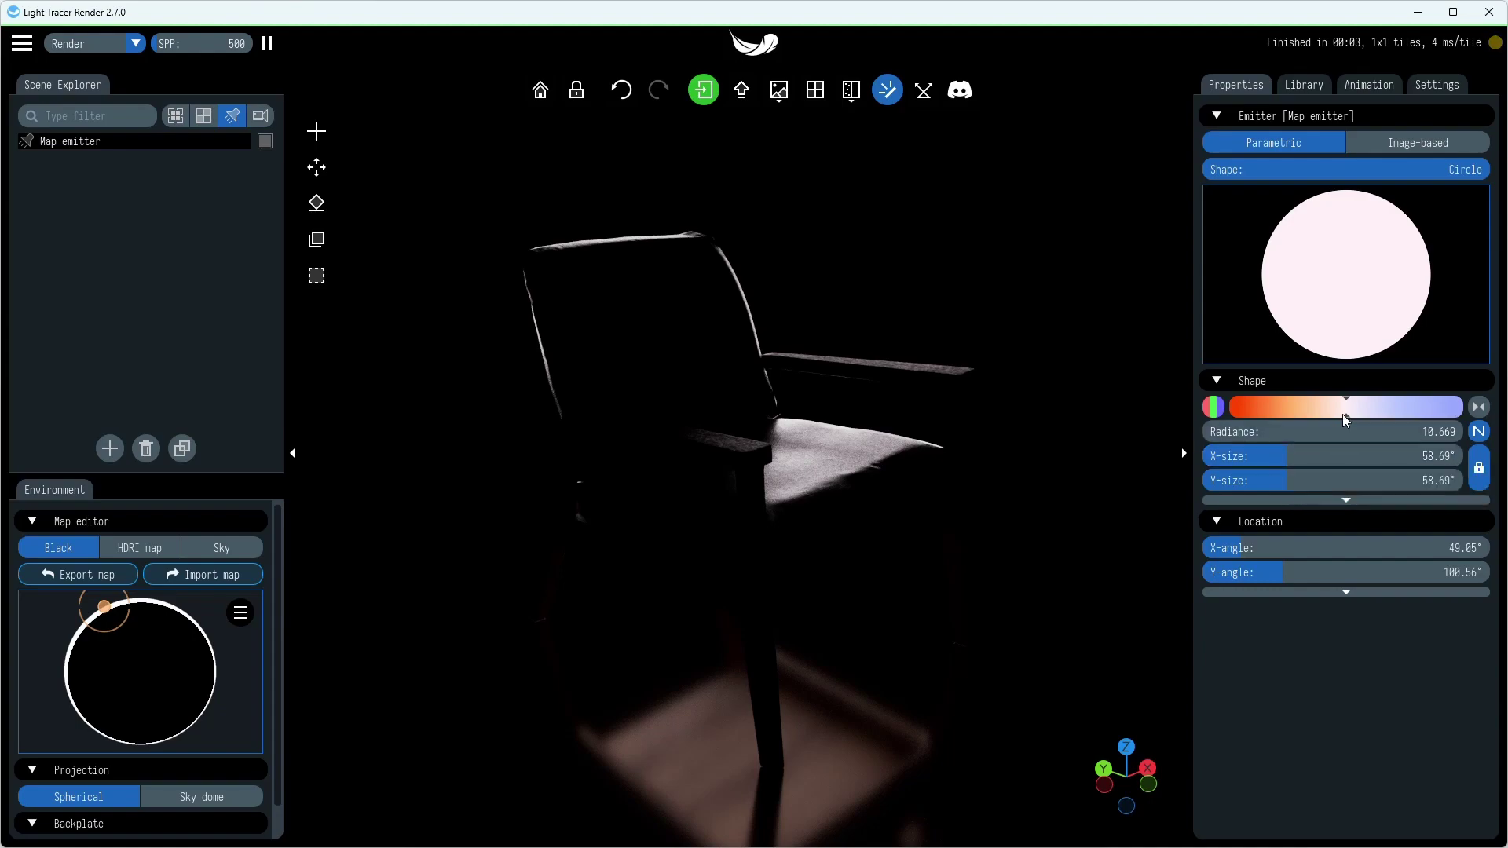
{"action": "mouse_move", "coordinate": [1343, 410]}
{"action": "left_mouse_down"}
{"action": "mouse_move", "coordinate": [1289, 410]}
{"action": "mouse_move", "coordinate": [1403, 412]}
{"action": "left_mouse_up"}
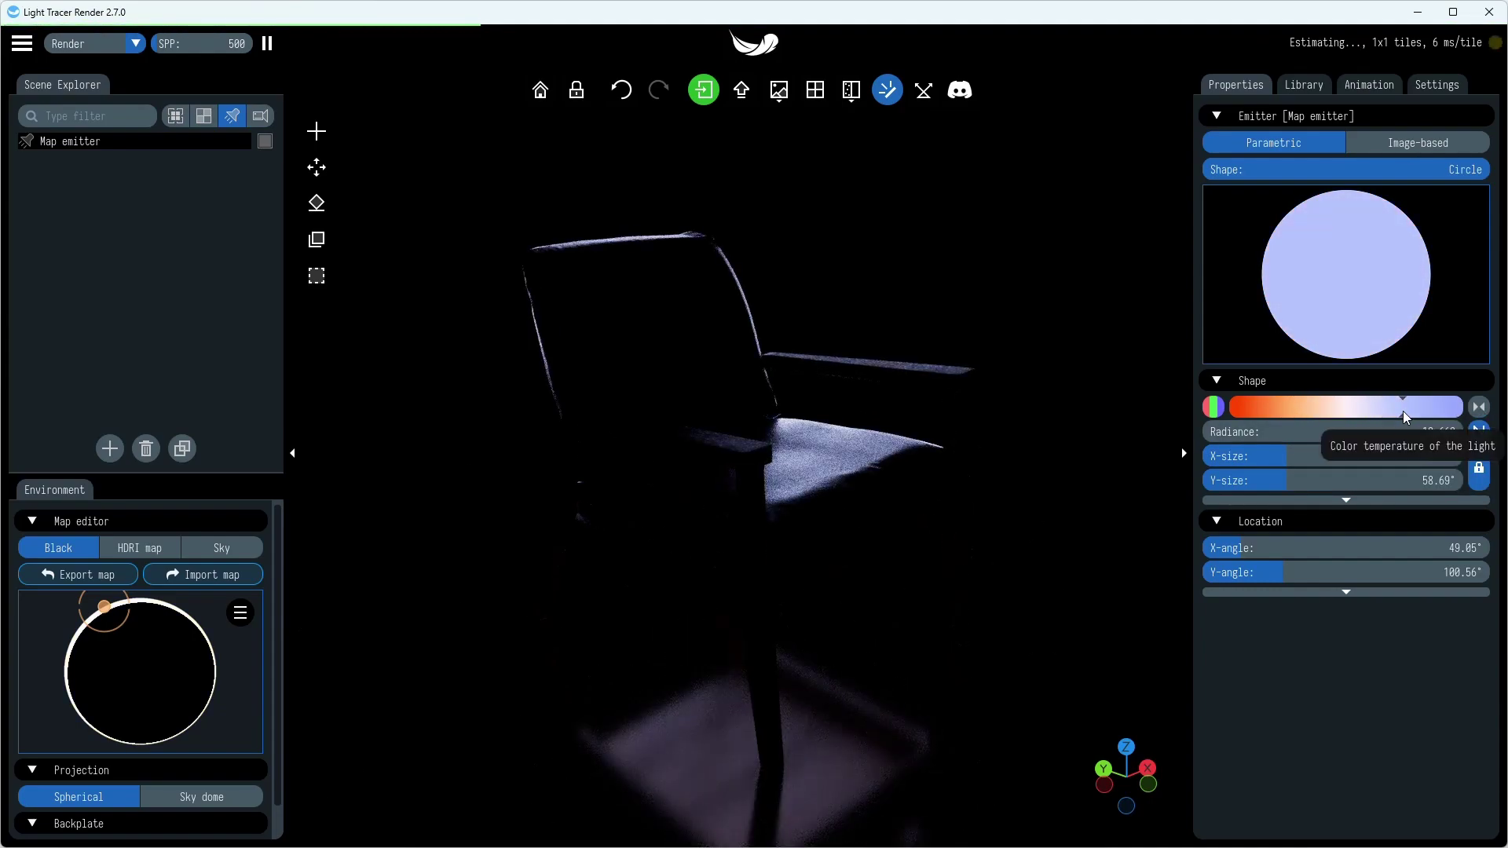
Step: Switch the rim light colour to RGB mode and set it to white (1.000, 1.000, 1.000)
{"action": "left_click", "coordinate": [1210, 409]}
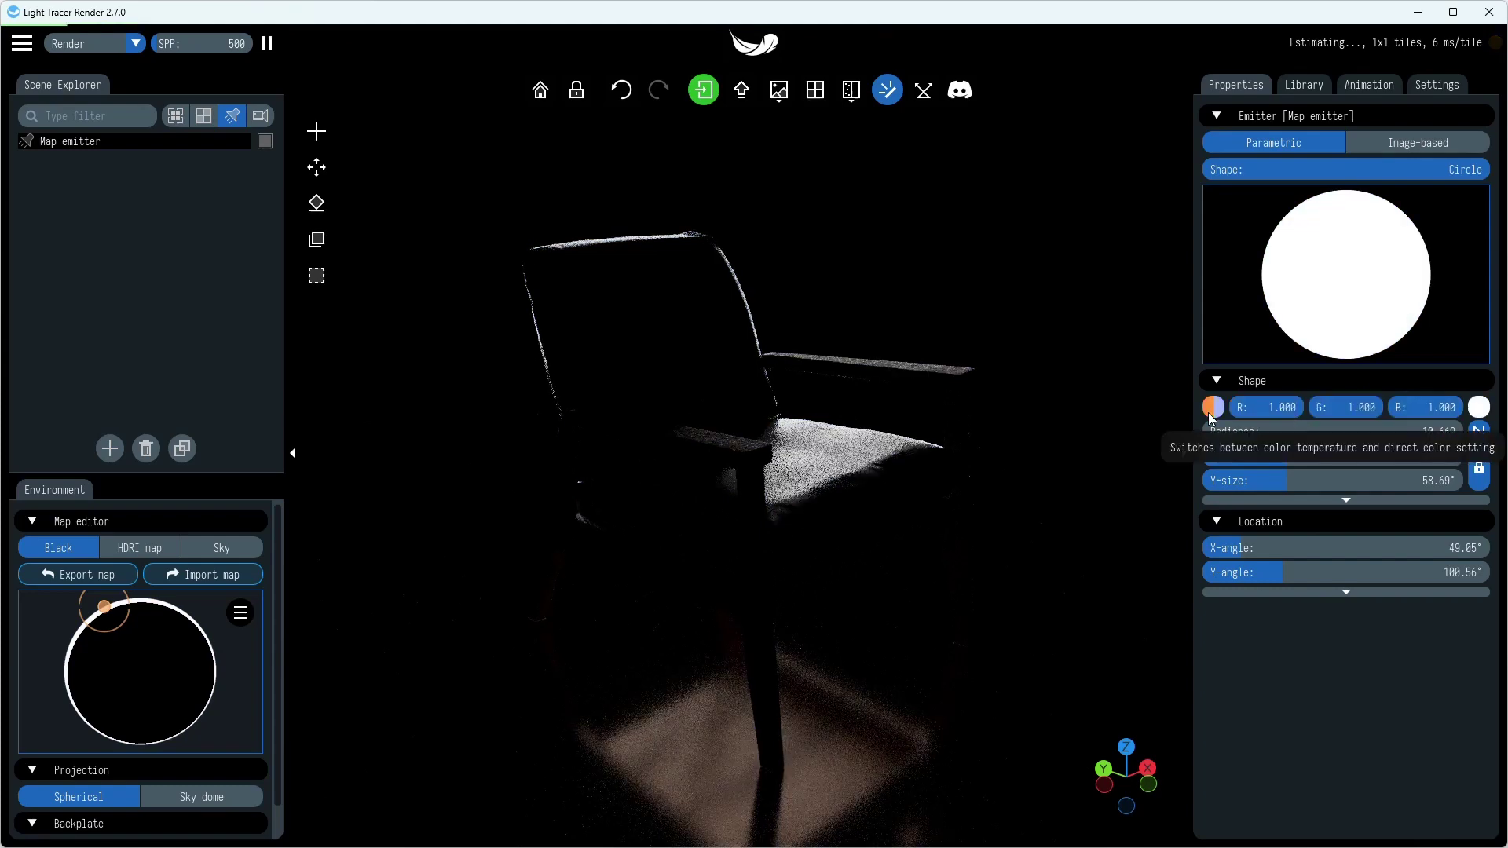
{"action": "left_click", "coordinate": [1478, 407]}
{"action": "left_click", "coordinate": [1490, 495]}
{"action": "left_click", "coordinate": [1432, 449]}
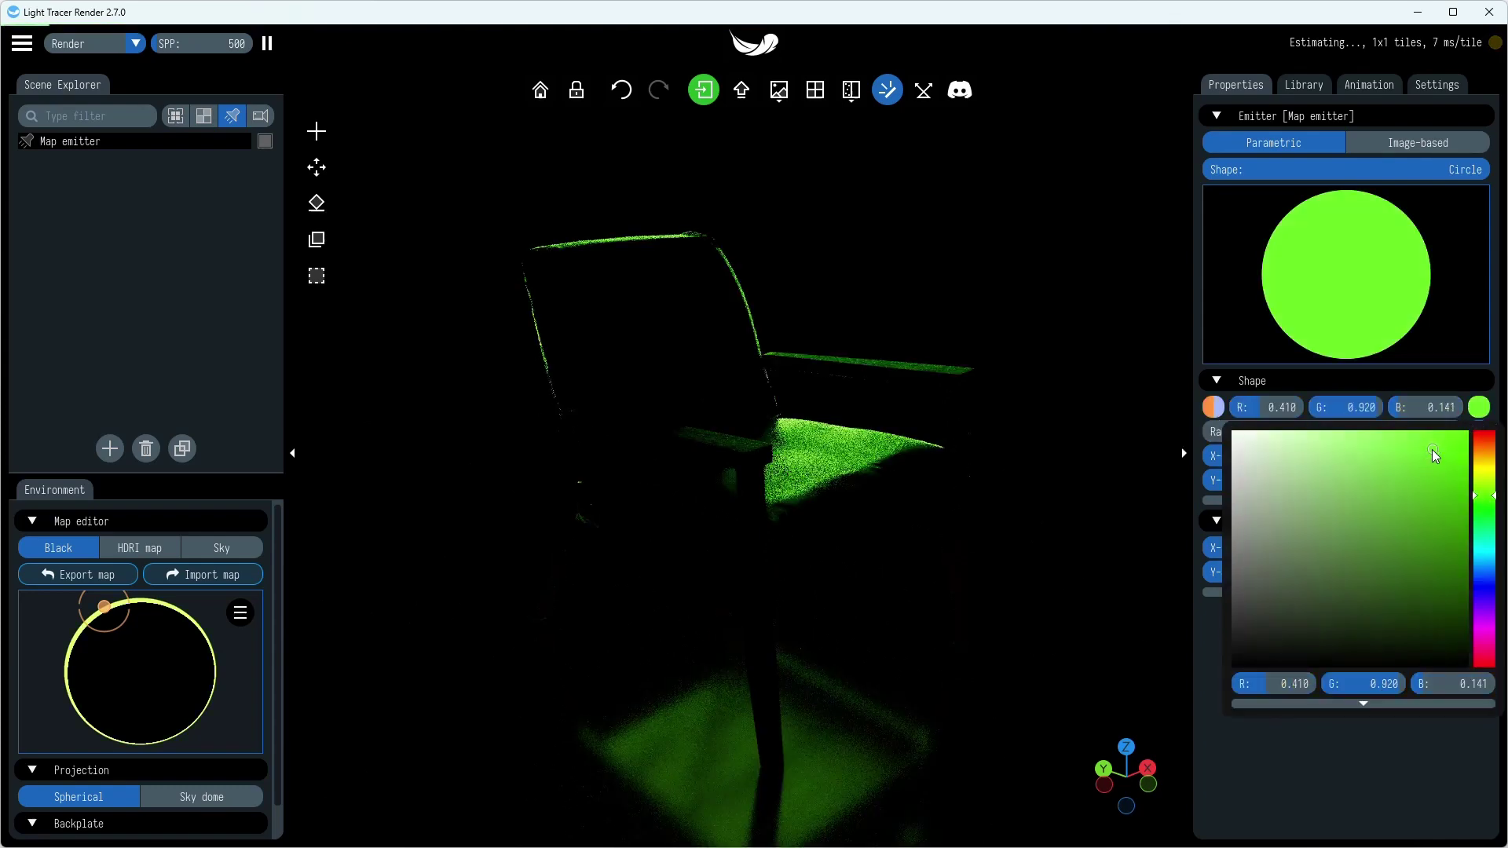
{"action": "left_click", "coordinate": [1491, 628]}
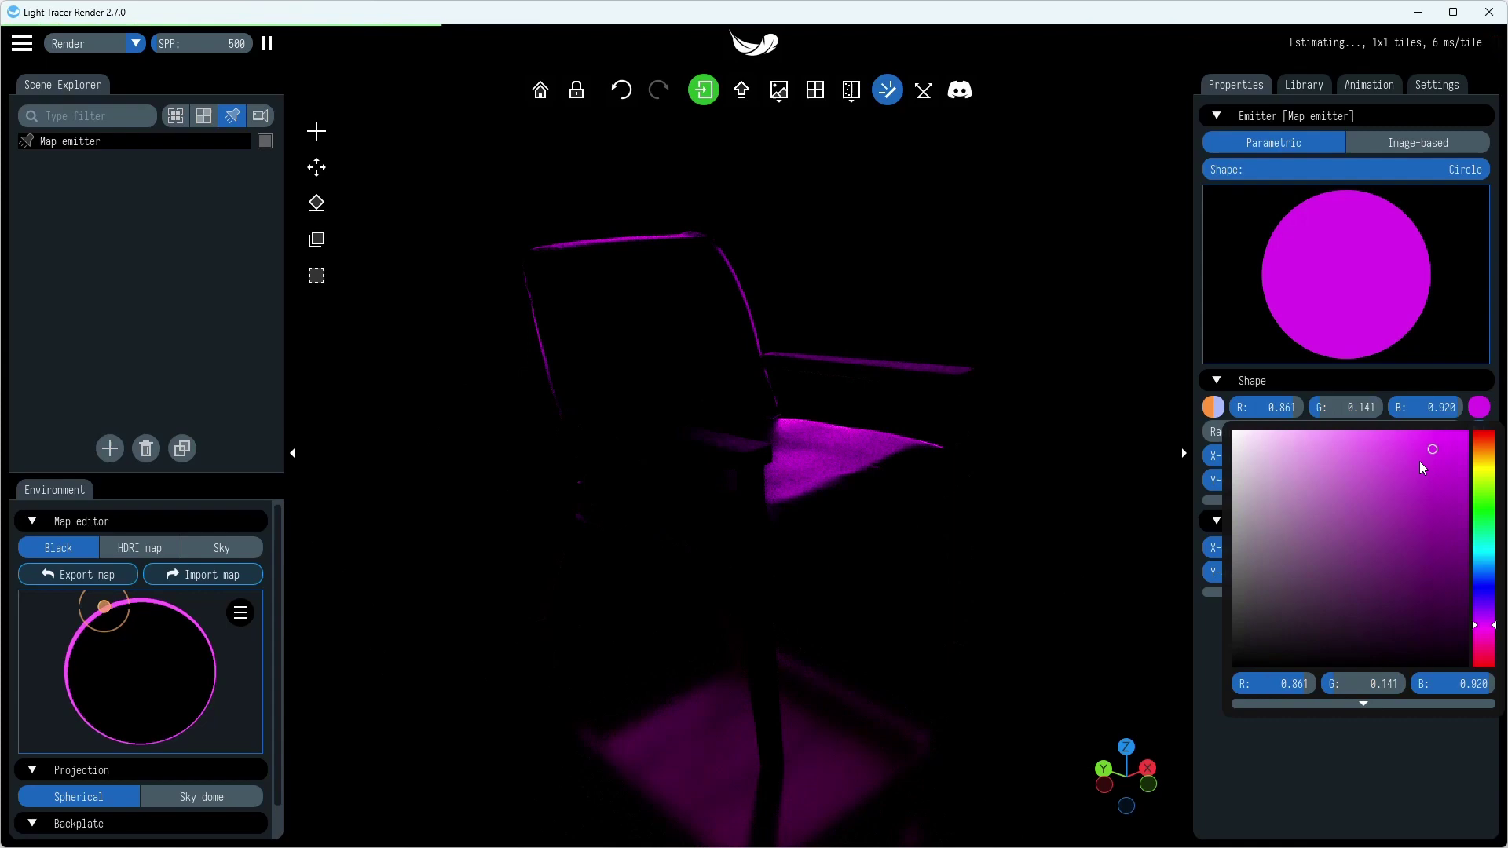
{"action": "left_click_drag", "start_coordinate": [1420, 460], "coordinate": [1233, 431]}
{"action": "left_click", "coordinate": [1442, 788]}
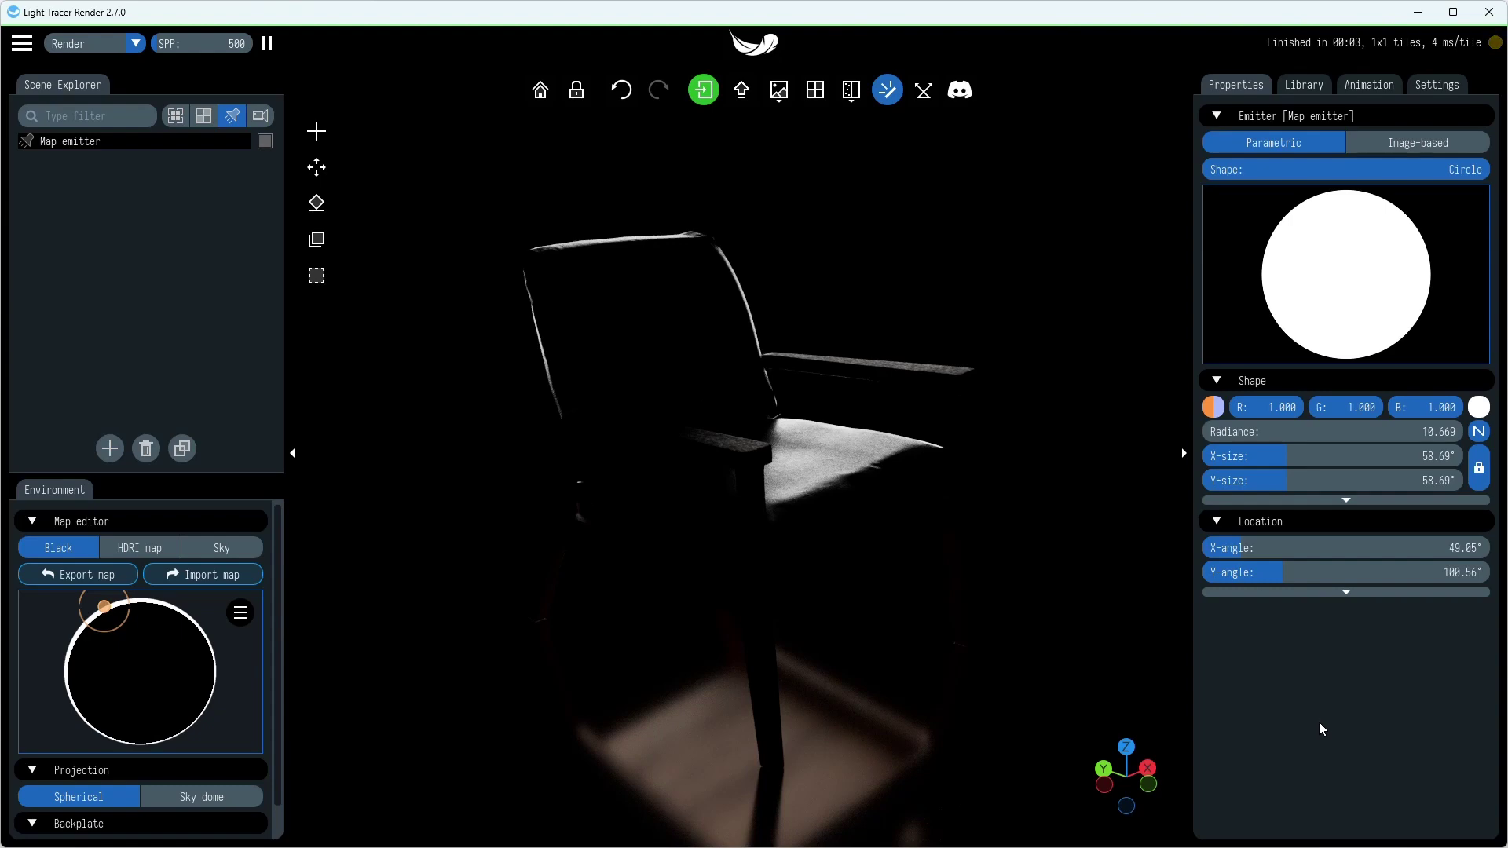
Step: Add Map emitter - 1 at the chair's side with radiance 56.363
{"action": "left_click", "coordinate": [110, 448]}
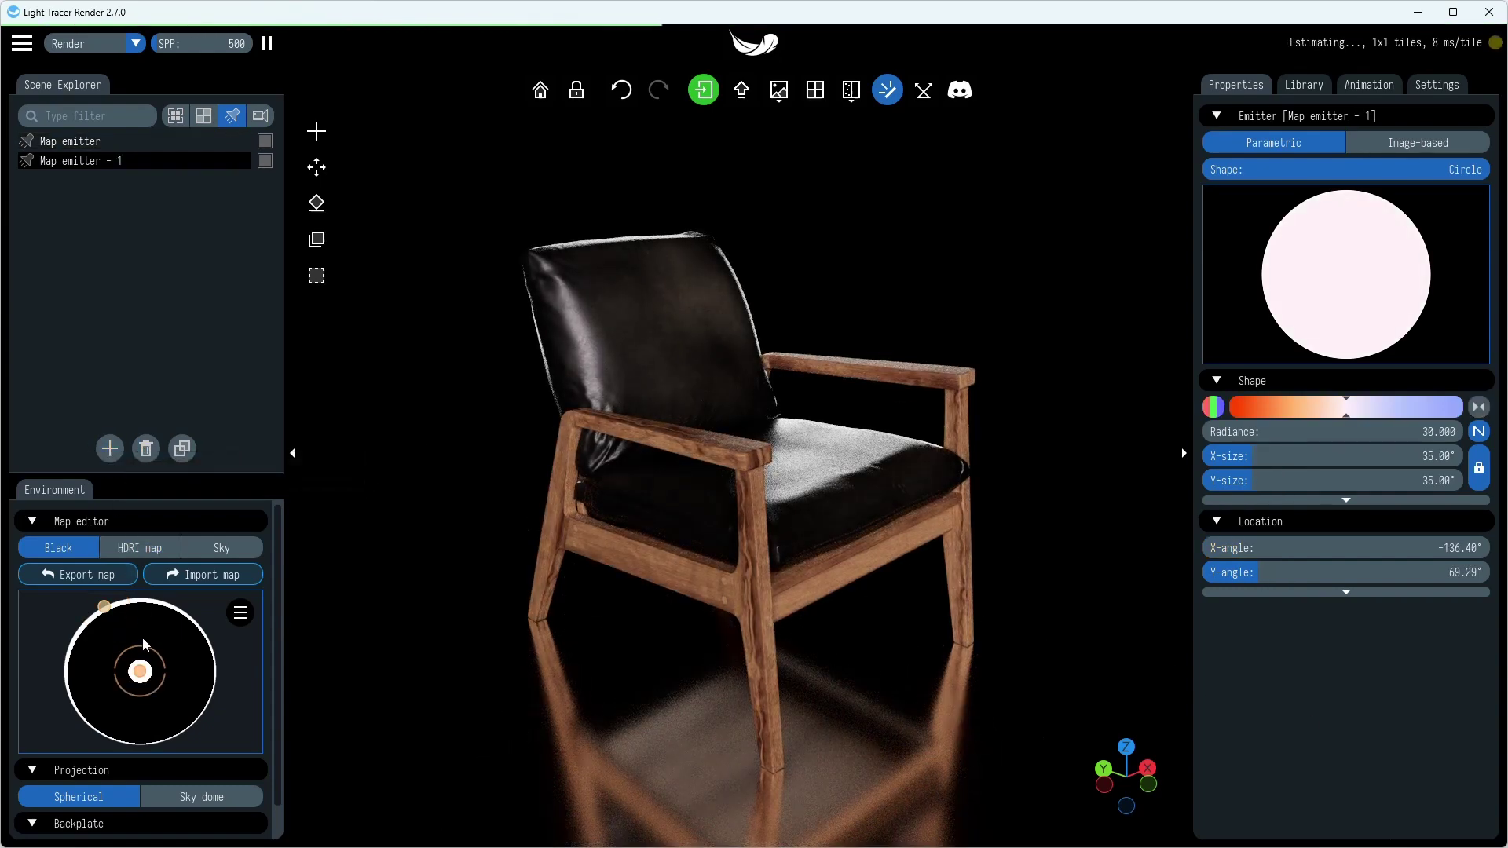
{"action": "left_click_drag", "start_coordinate": [139, 669], "coordinate": [99, 676]}
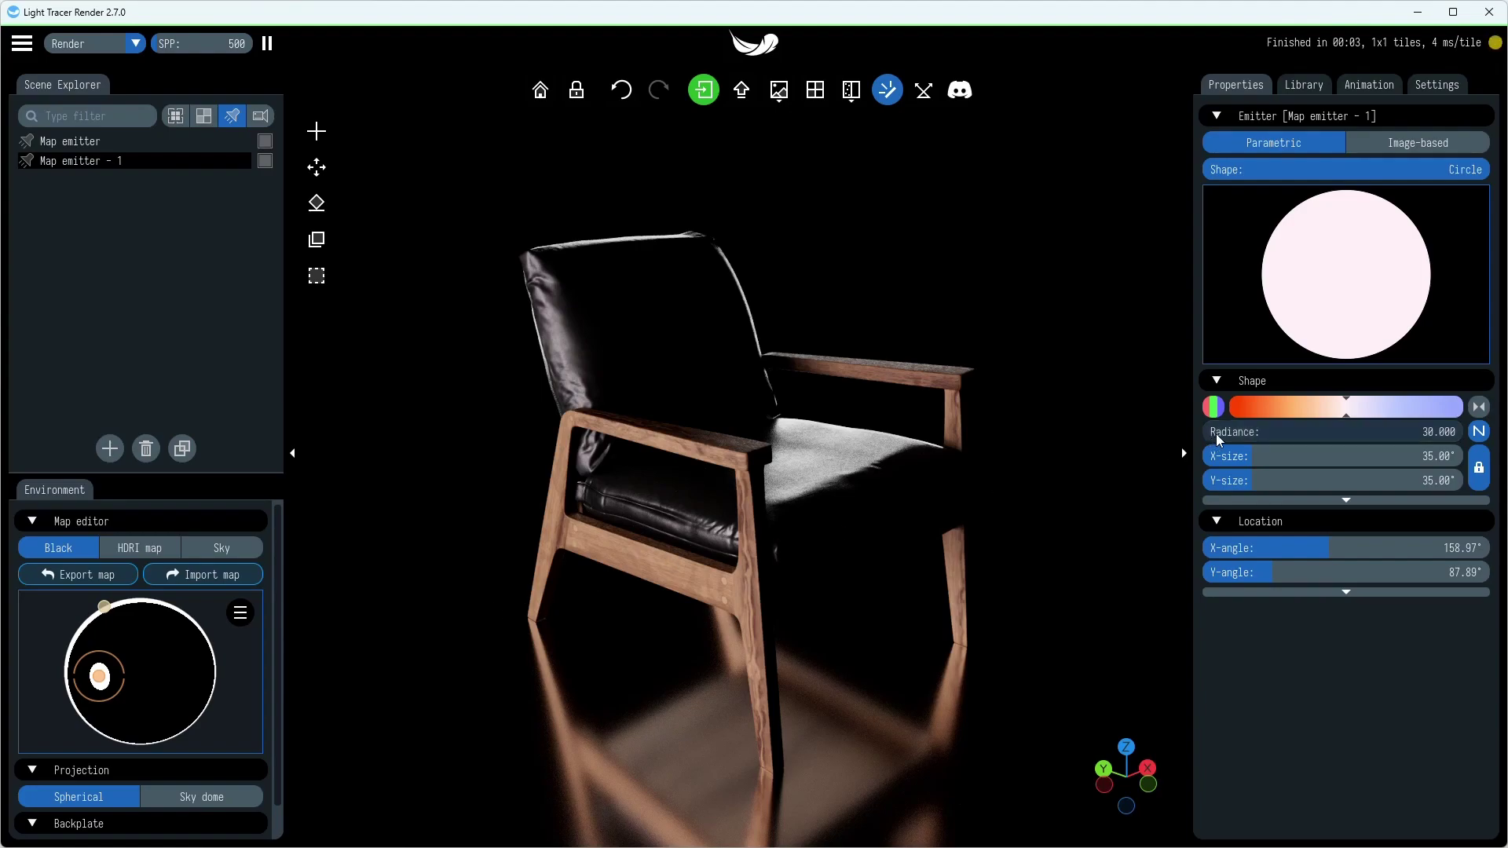
{"action": "left_click_drag", "start_coordinate": [1218, 432], "coordinate": [1417, 427]}
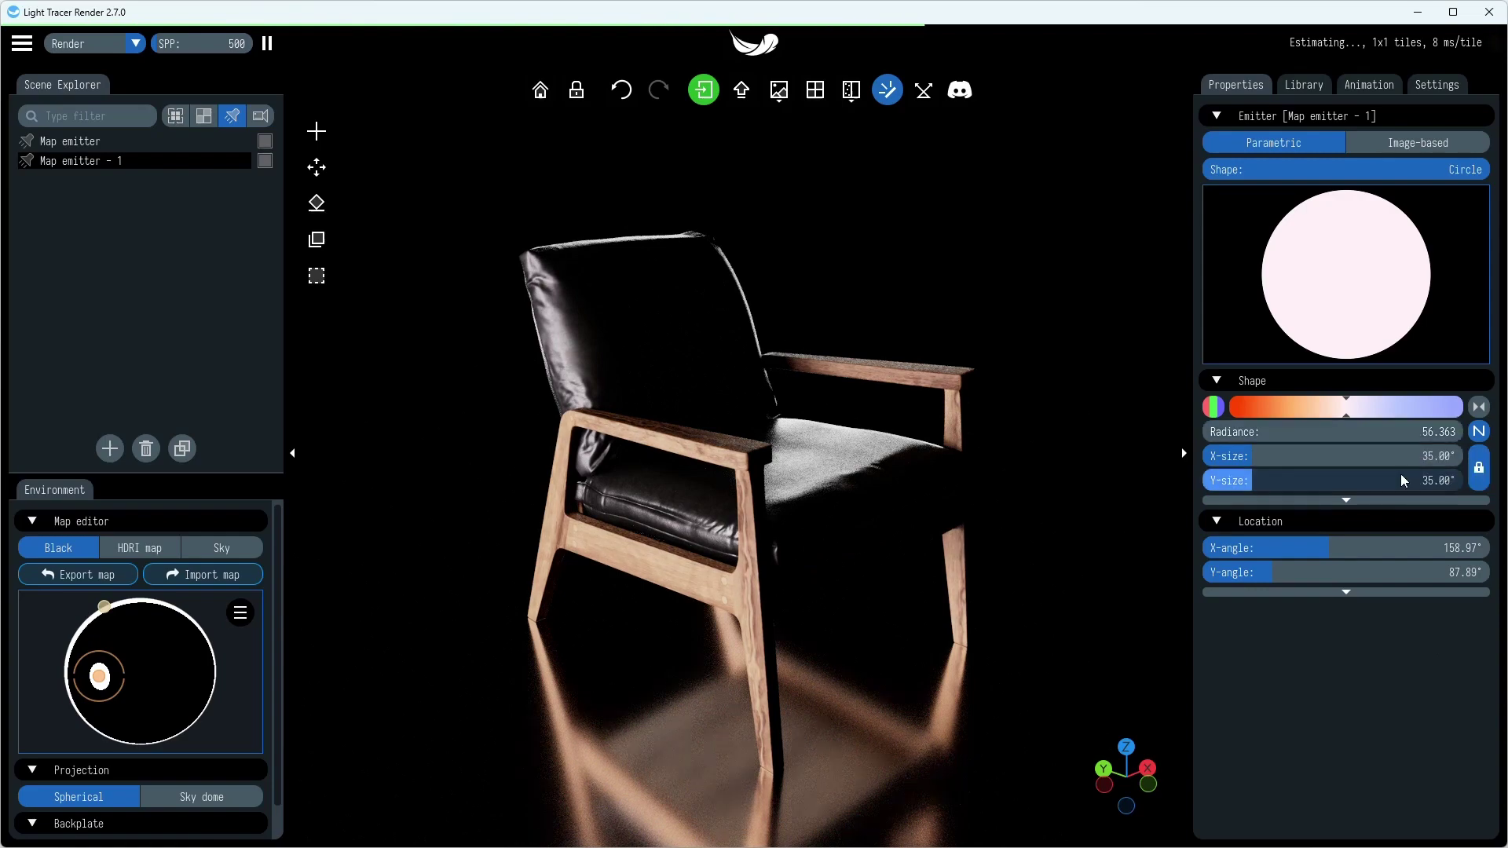
Step: Give the key light fall-off 0.27 and a 4-sided square shape
{"action": "left_click", "coordinate": [1371, 500]}
{"action": "left_click_drag", "start_coordinate": [1263, 520], "coordinate": [1282, 526]}
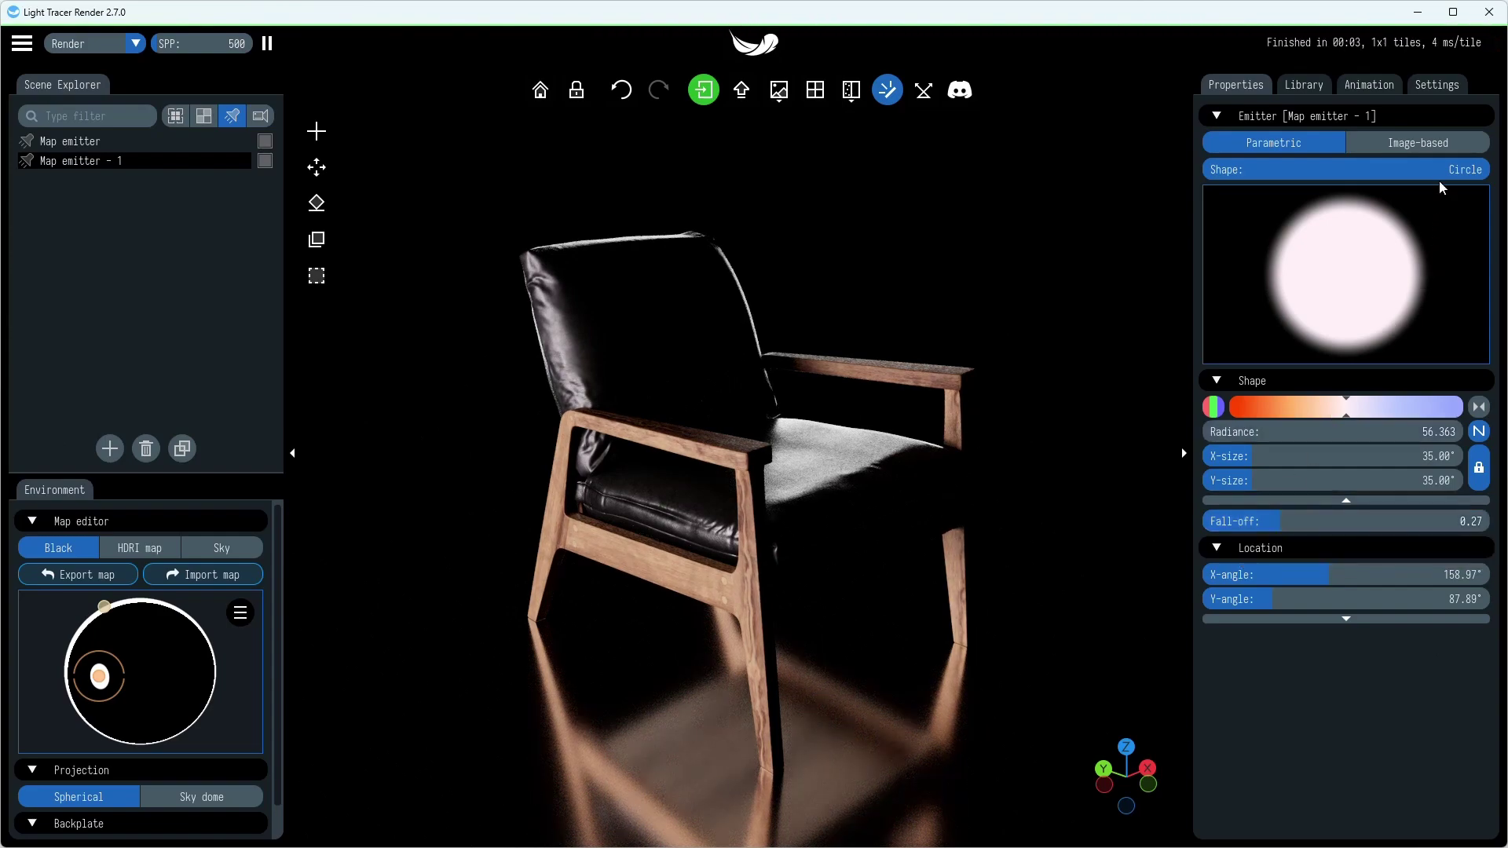
{"action": "left_click_drag", "start_coordinate": [1439, 181], "coordinate": [1255, 173]}
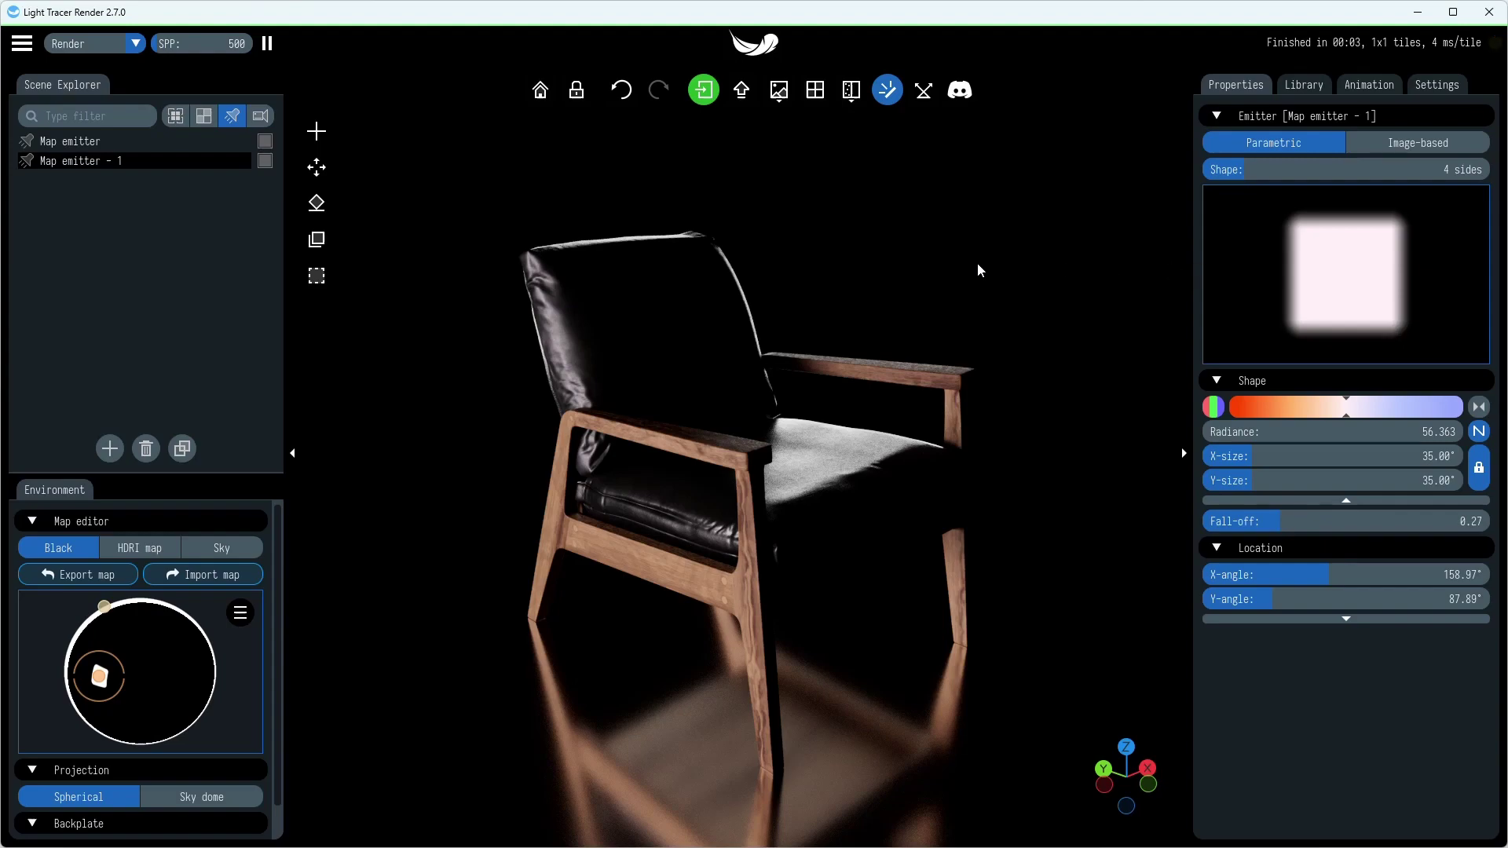
Step: Add Map emitter - 2 up-right, sized 97.51° with radiance 3.865 and fall-off 0.73
{"action": "left_click", "coordinate": [109, 449]}
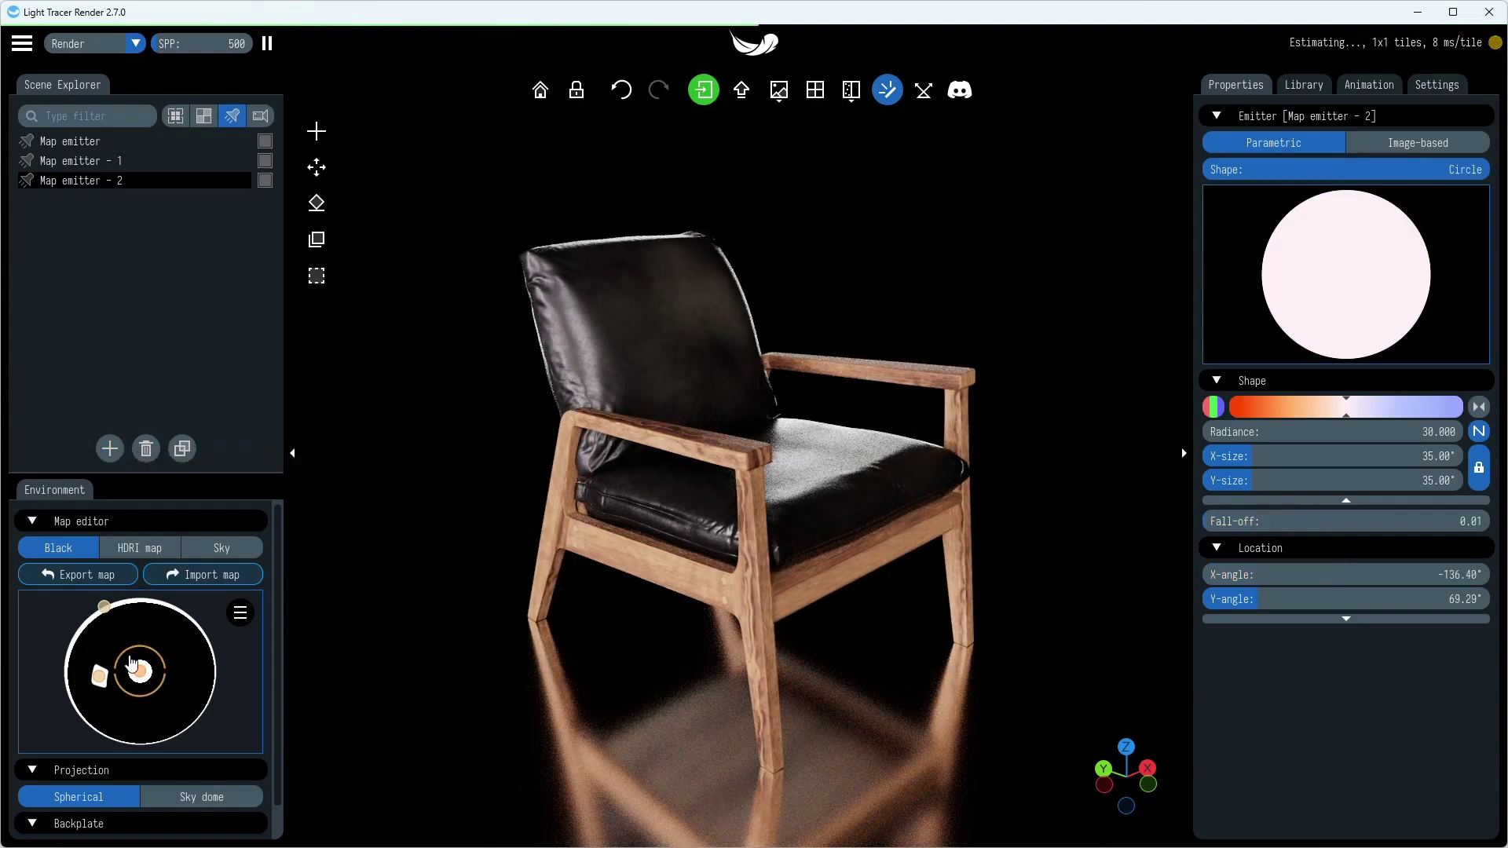
{"action": "left_click_drag", "start_coordinate": [139, 673], "coordinate": [165, 654]}
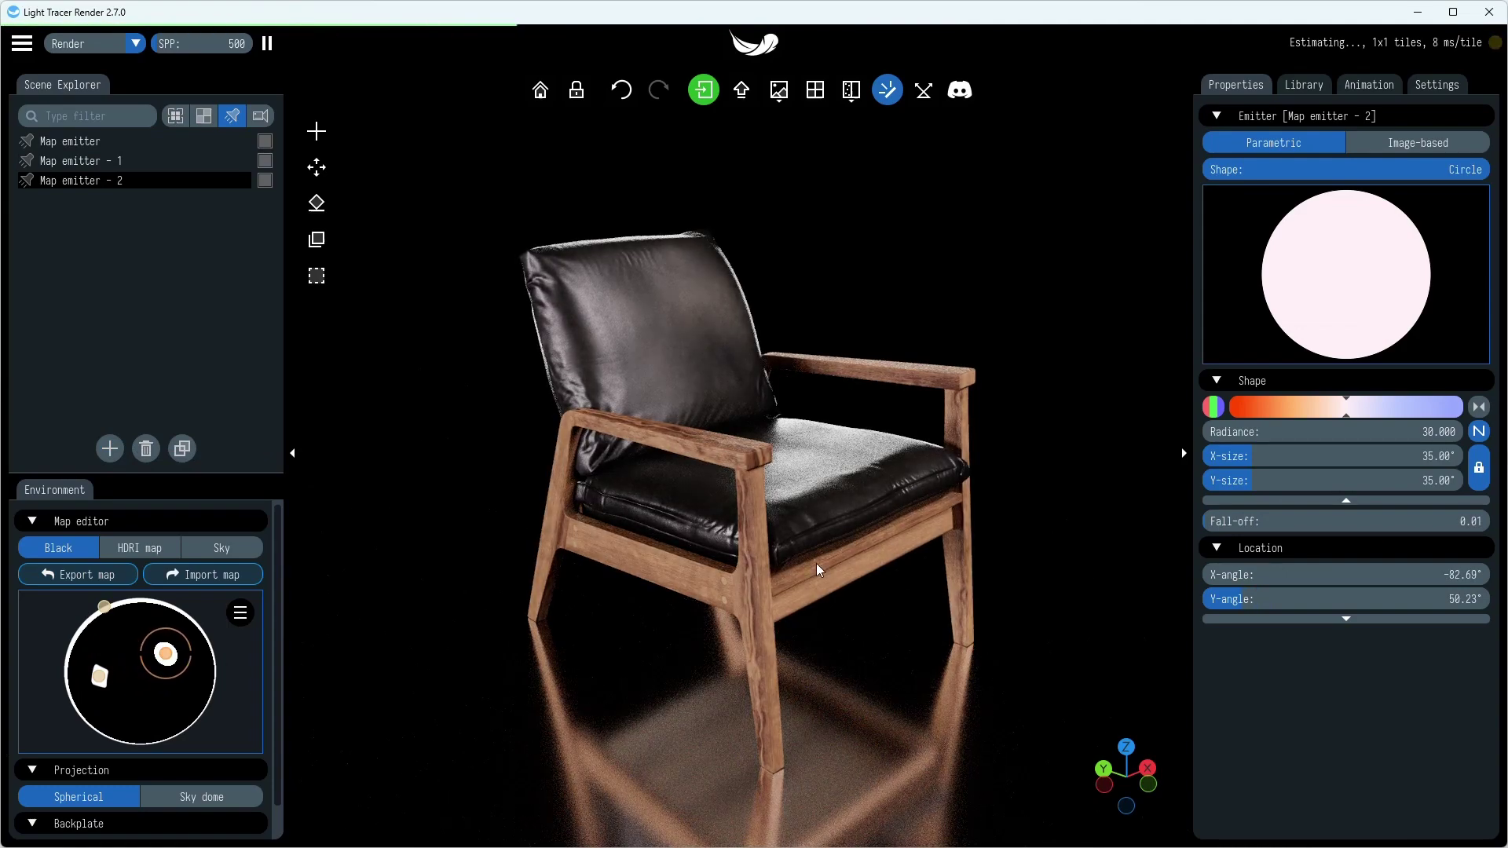
{"action": "mouse_move", "coordinate": [1334, 456]}
{"action": "left_mouse_down"}
{"action": "mouse_move", "coordinate": [1321, 456]}
{"action": "mouse_move", "coordinate": [1343, 457]}
{"action": "left_mouse_up"}
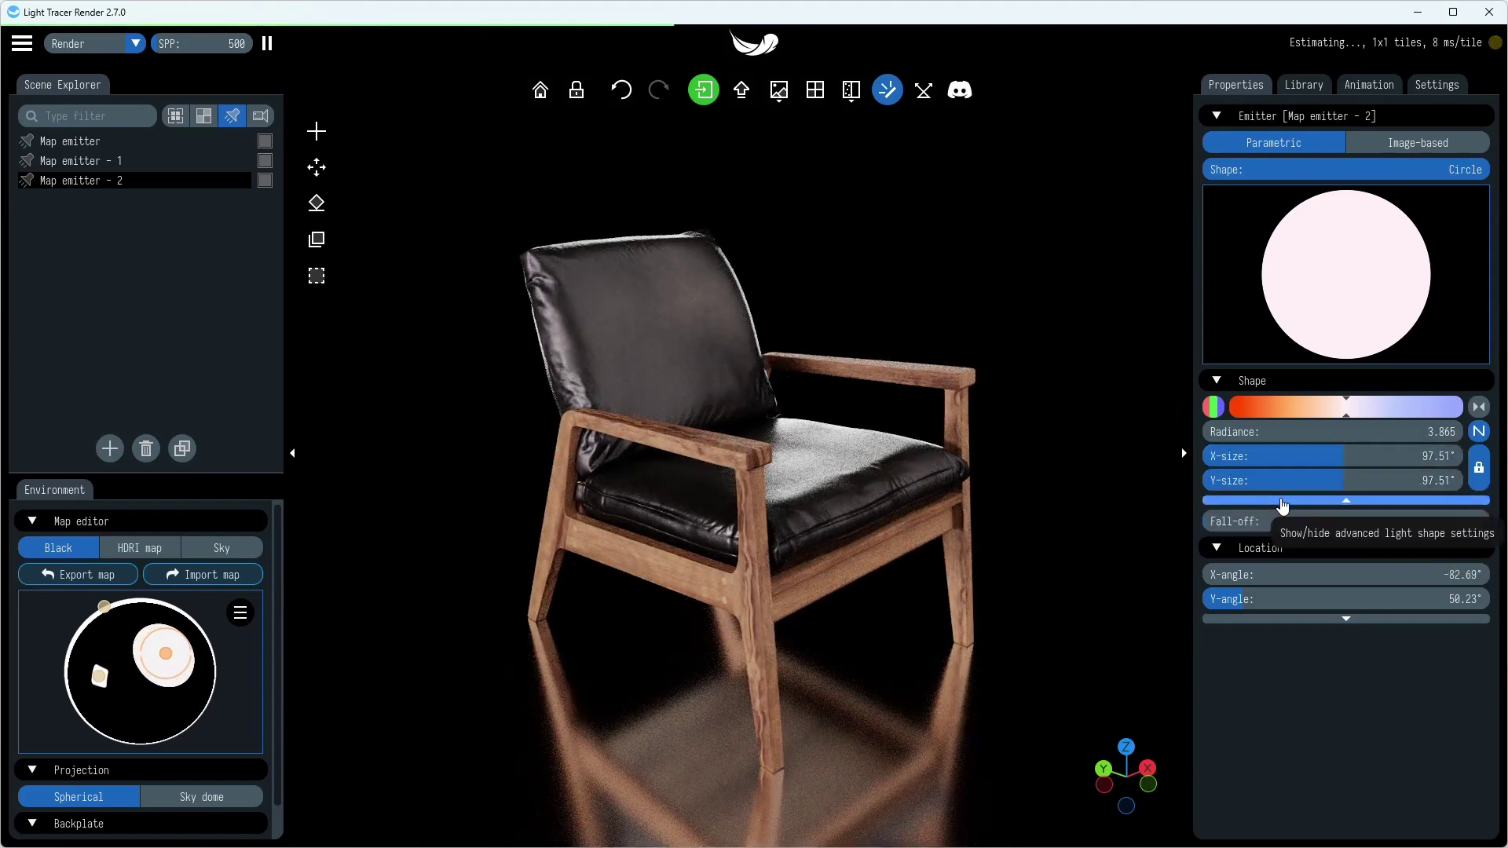
{"action": "left_click_drag", "start_coordinate": [1235, 518], "coordinate": [1414, 531]}
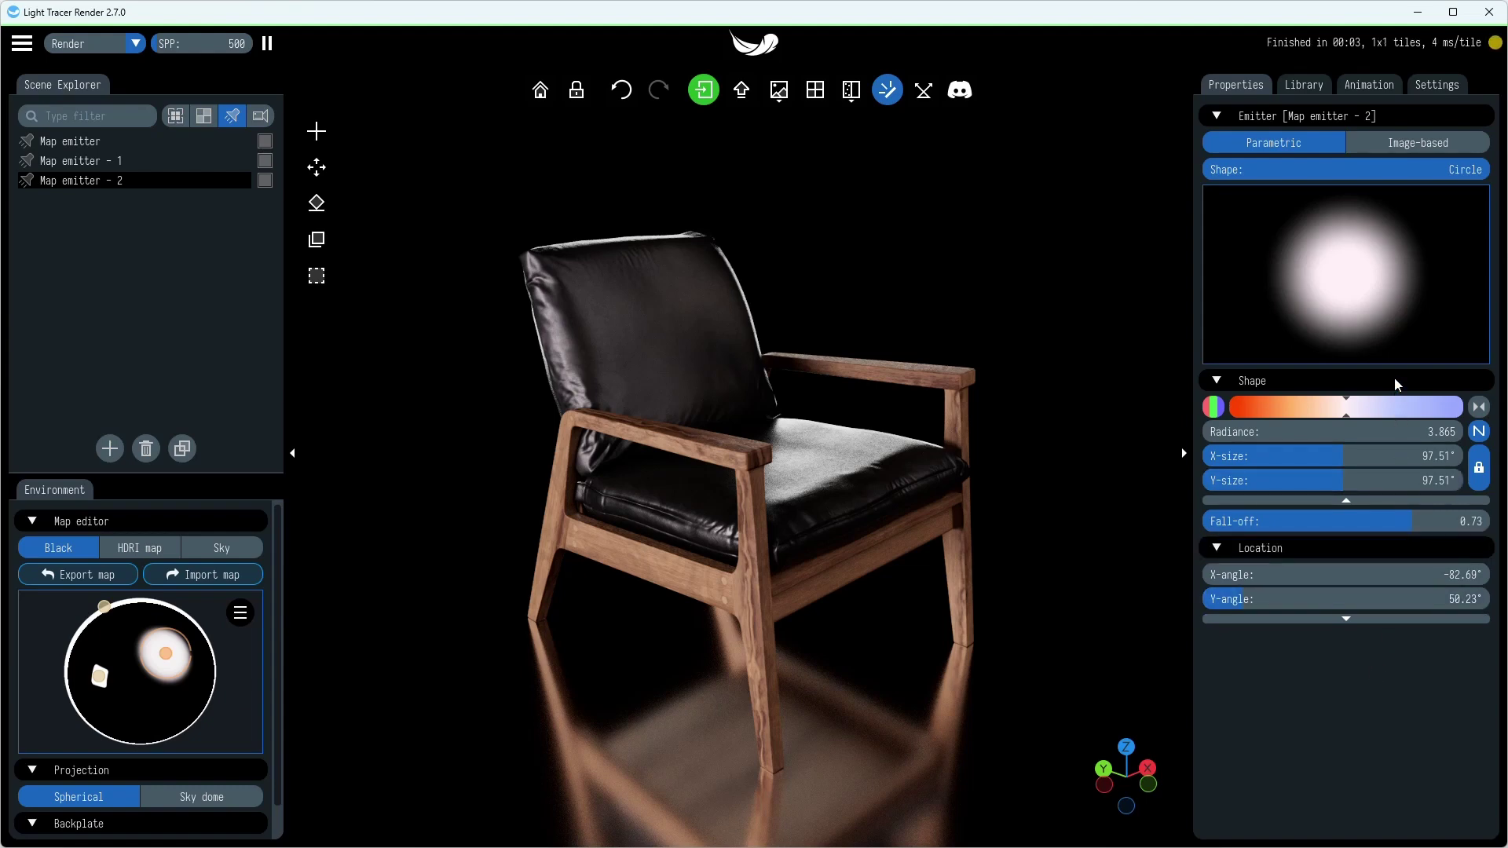
Step: Show the Library's Lights collection and browse its alsens.net and synthetic softbox light-shape presets
{"action": "left_click", "coordinate": [1313, 89]}
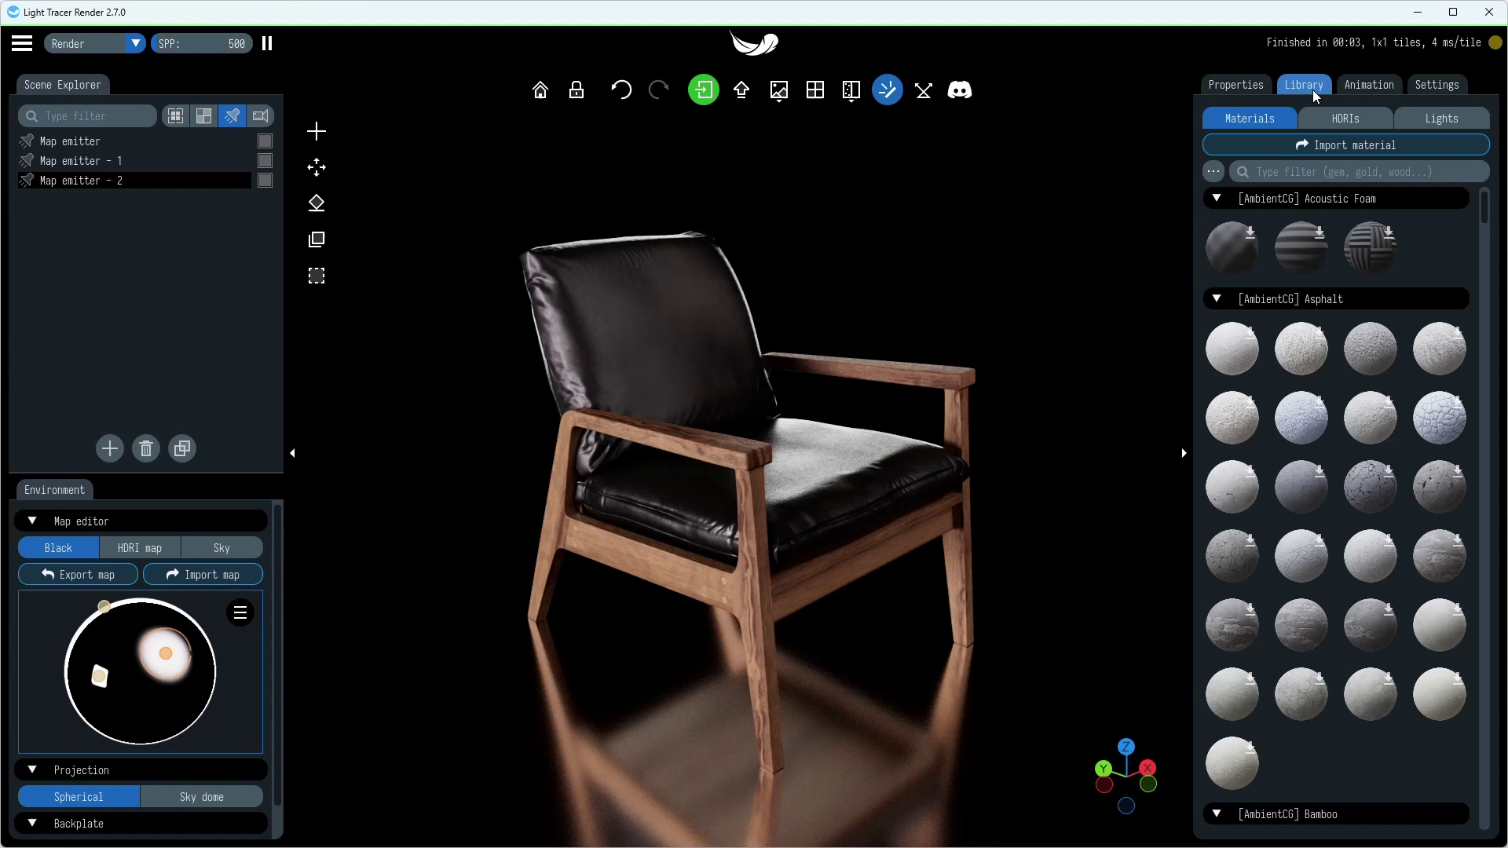
{"action": "left_click", "coordinate": [1414, 116]}
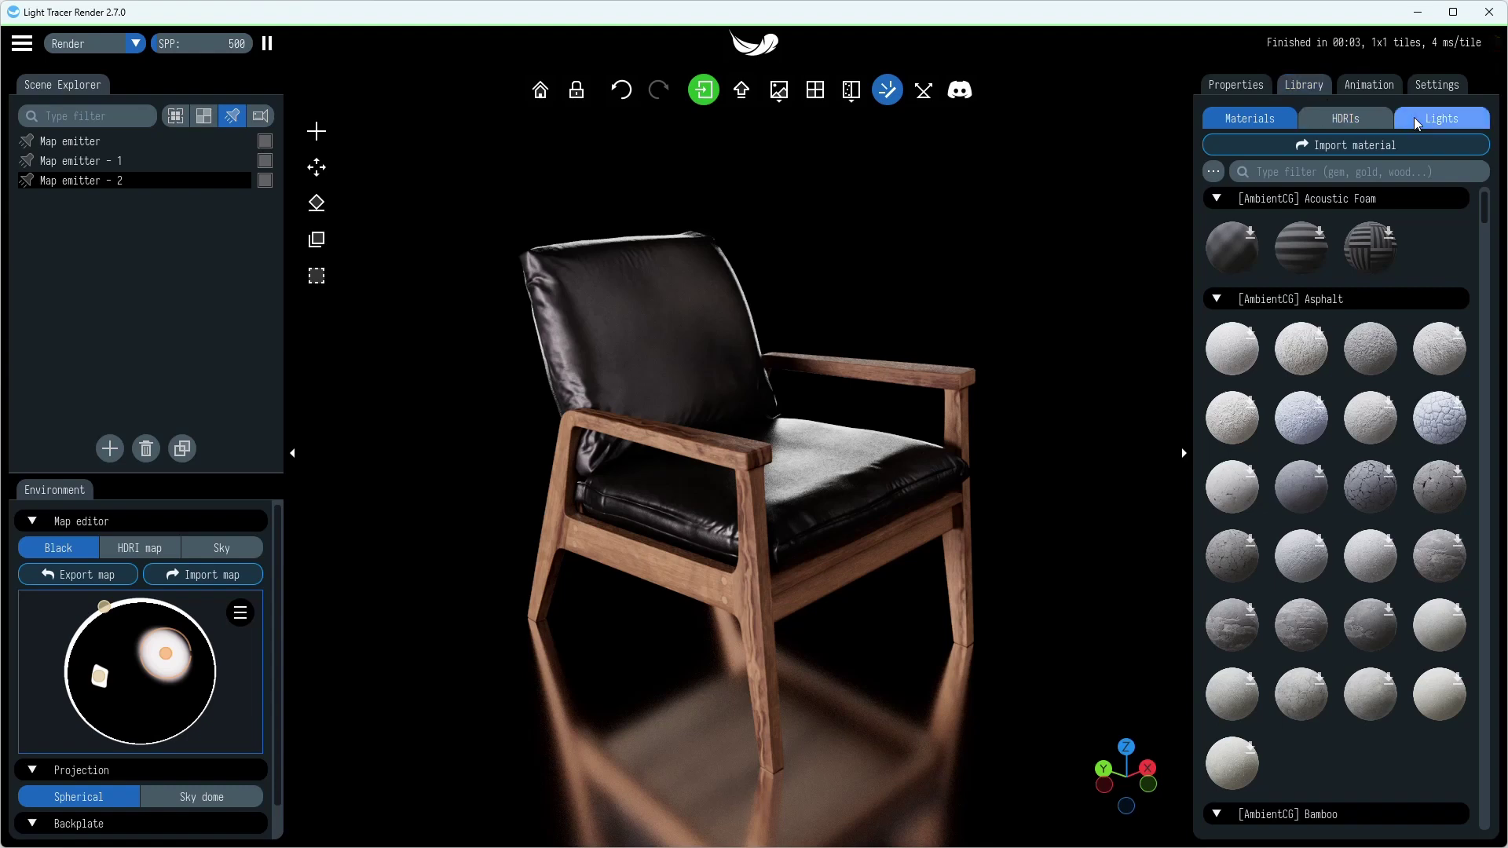
{"action": "scroll", "coordinate": [1408, 422], "scroll_direction": "down", "scroll_amount": 5}
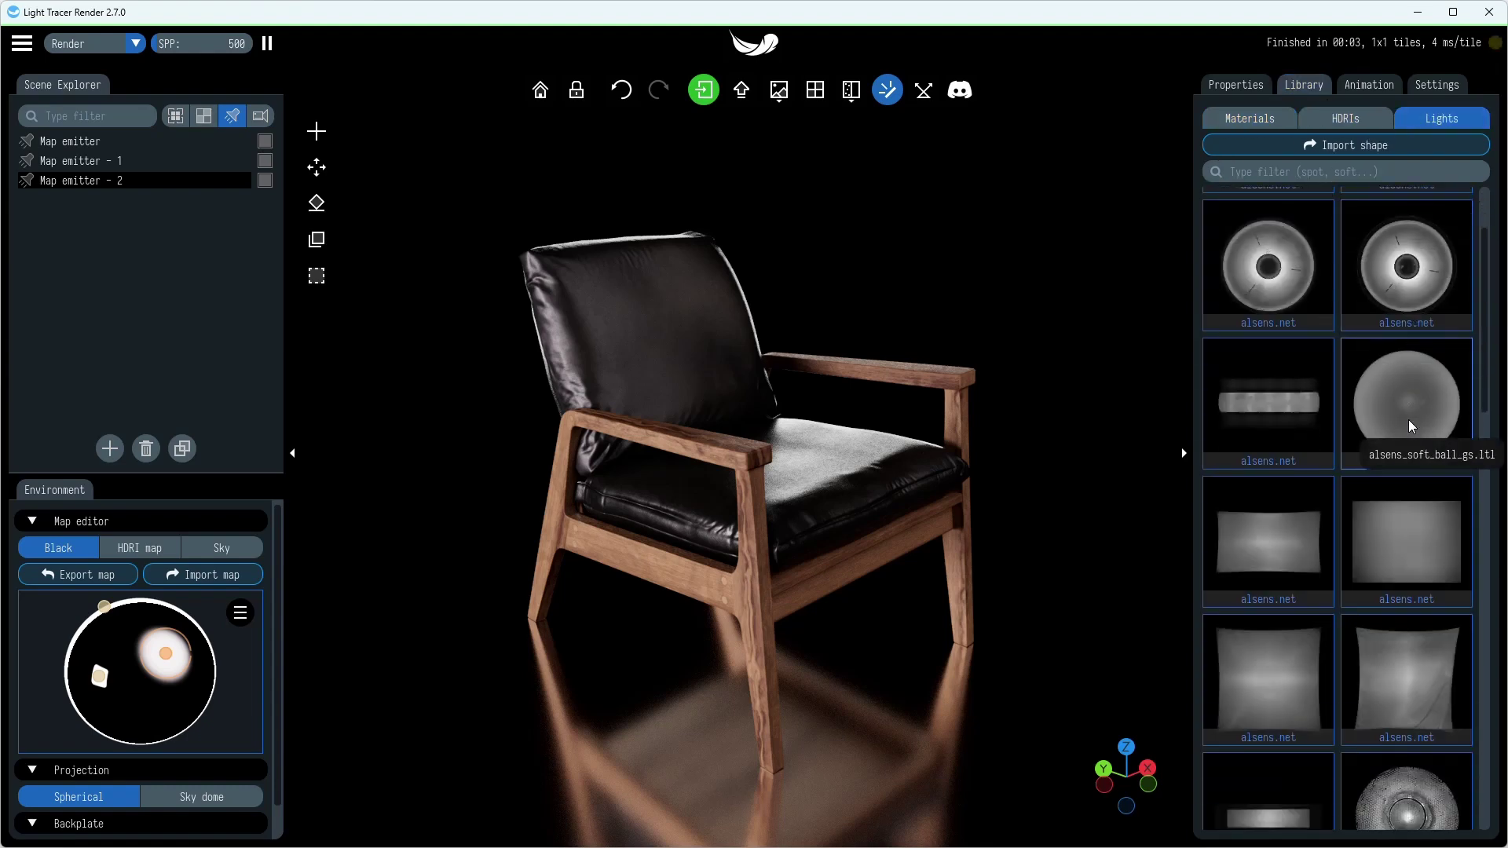
{"action": "scroll", "coordinate": [1408, 426], "scroll_direction": "down", "scroll_amount": 6}
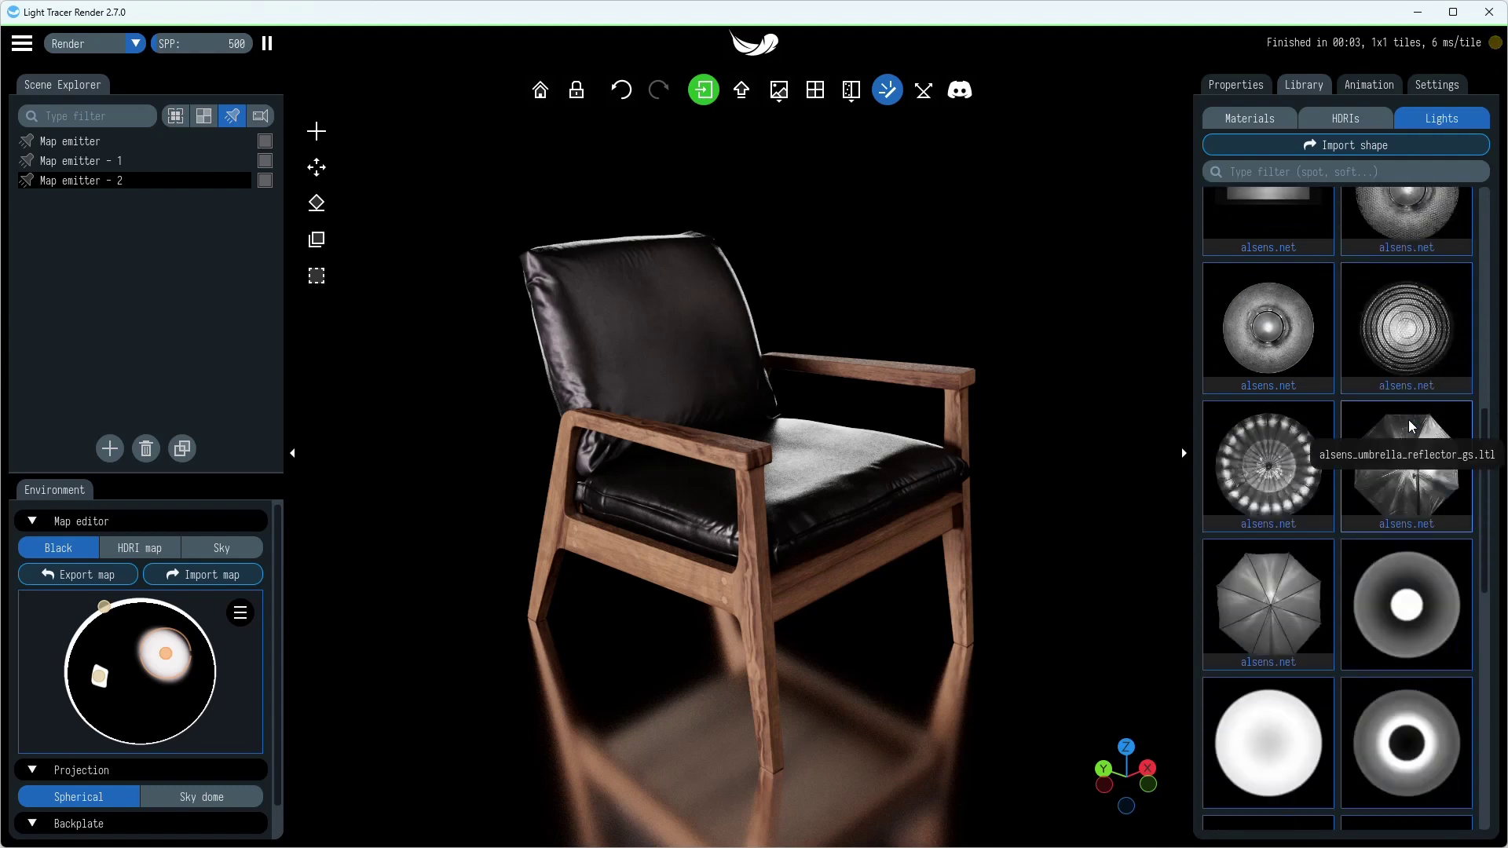
{"action": "scroll", "coordinate": [1411, 426], "scroll_direction": "down", "scroll_amount": 5}
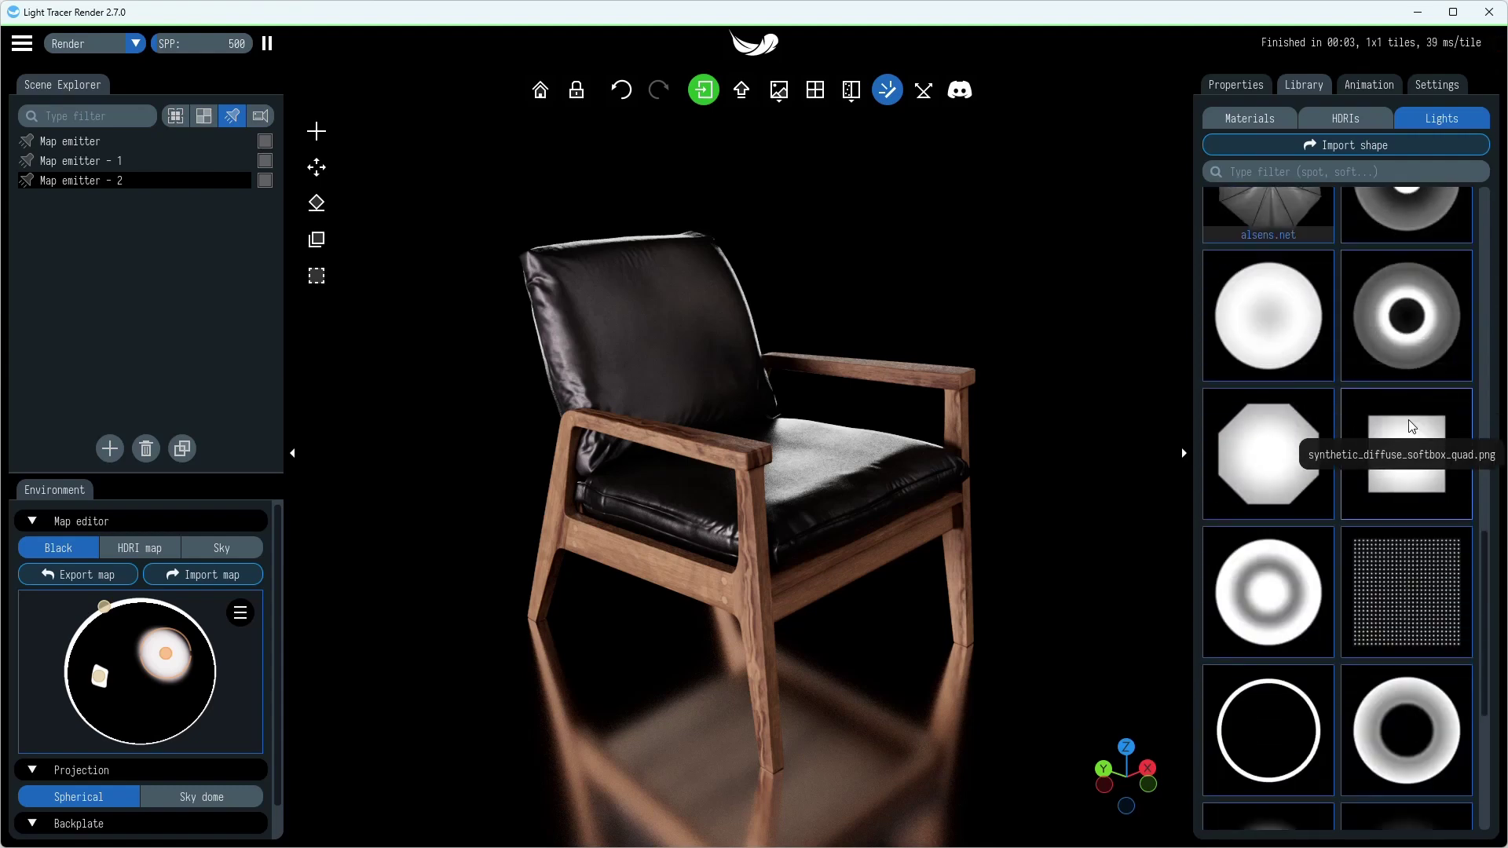
{"action": "scroll", "coordinate": [1411, 427], "scroll_direction": "down", "scroll_amount": 4}
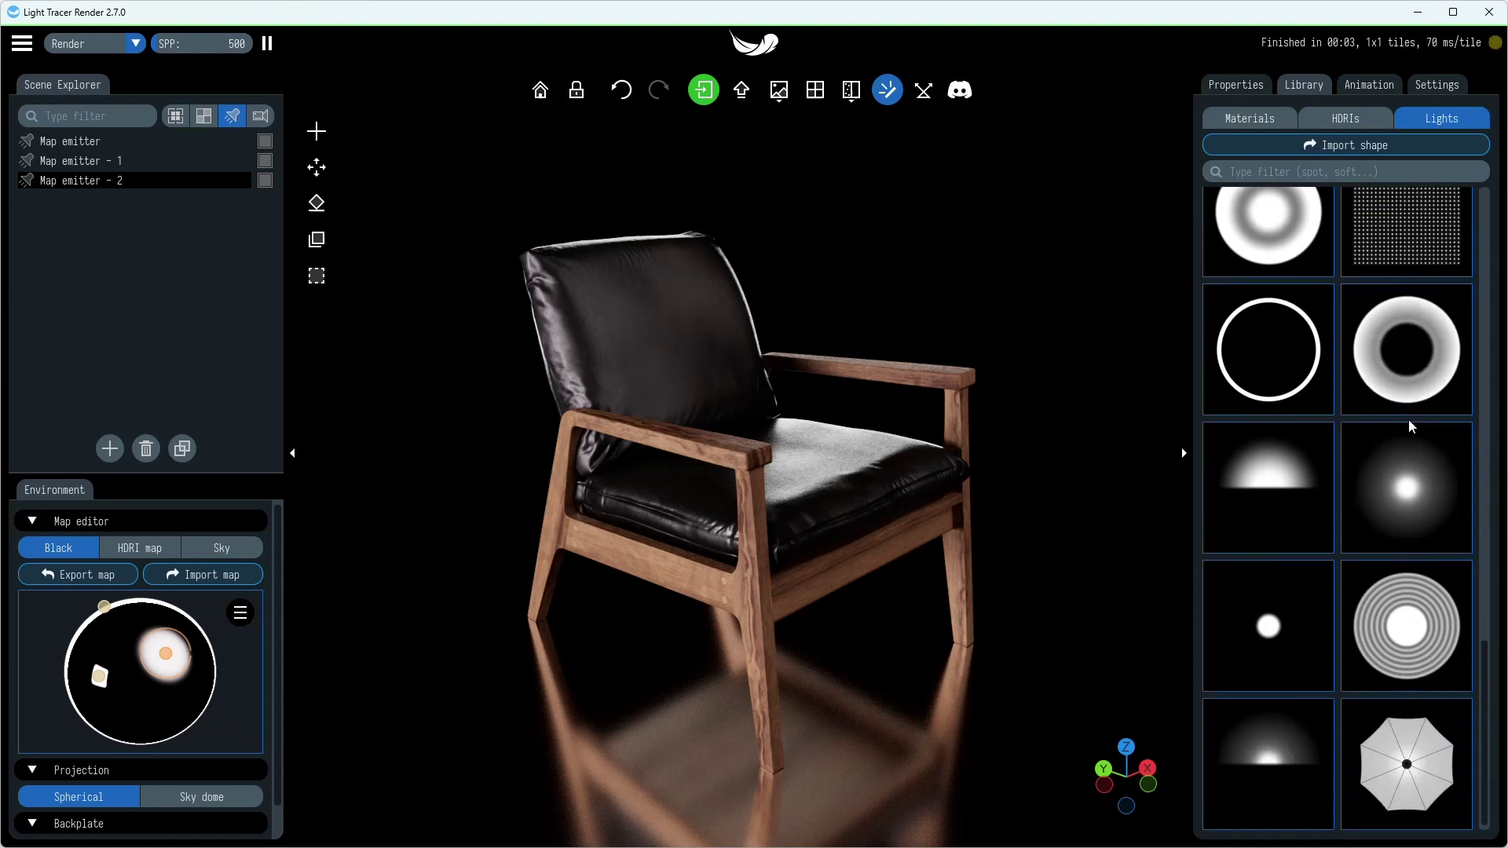